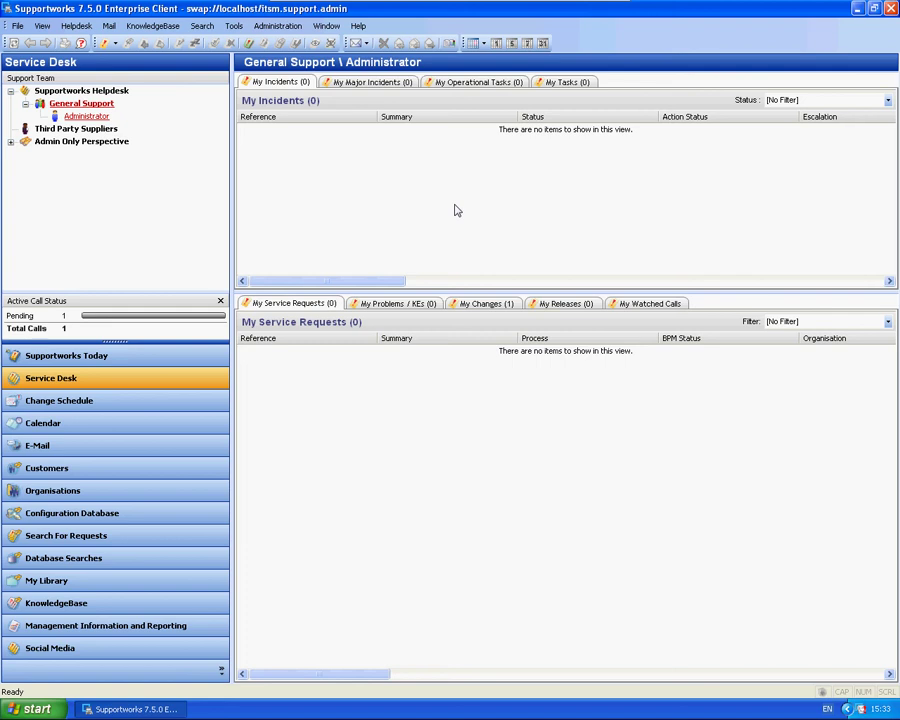
Check the client's version and build details in the Help menu, then close them.
left_click(358, 26)
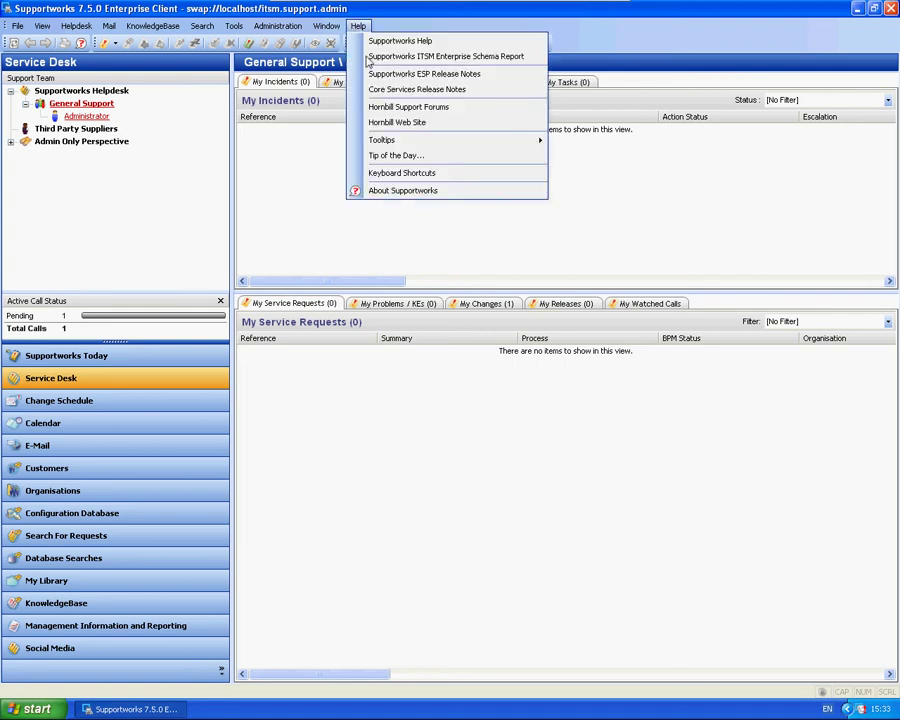
left_click(430, 189)
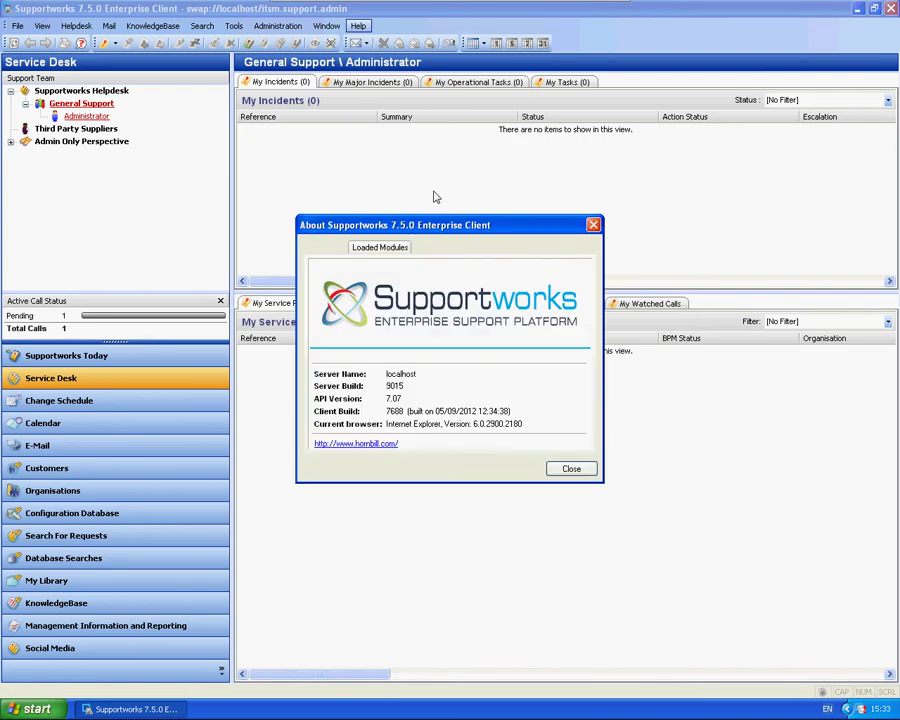
left_click(570, 469)
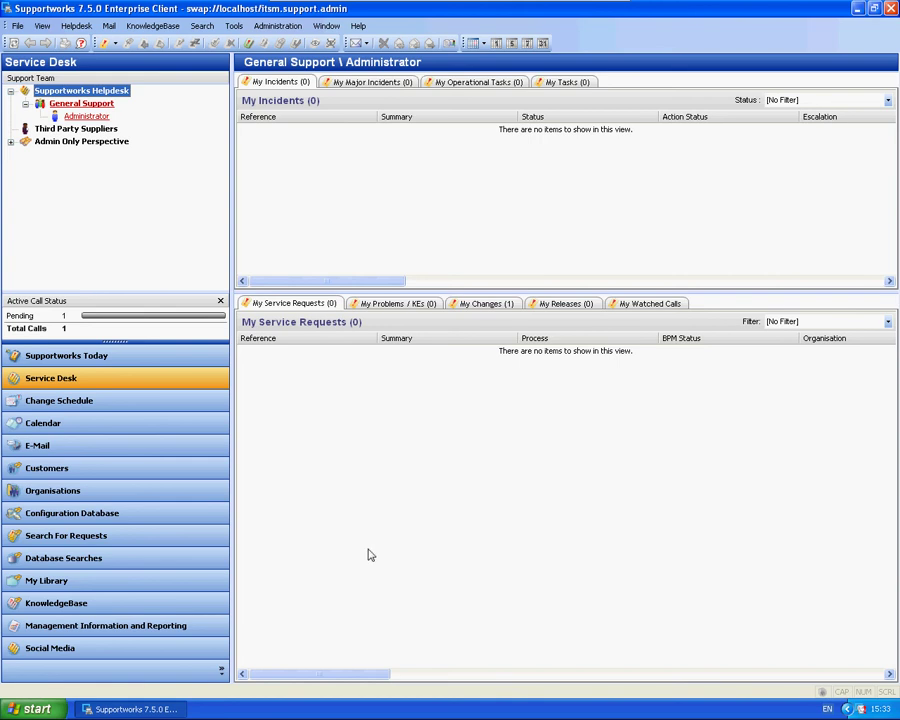
Launch Supportworks Server Configuration from the Start menu's Supportworks Server programs.
left_click(30, 708)
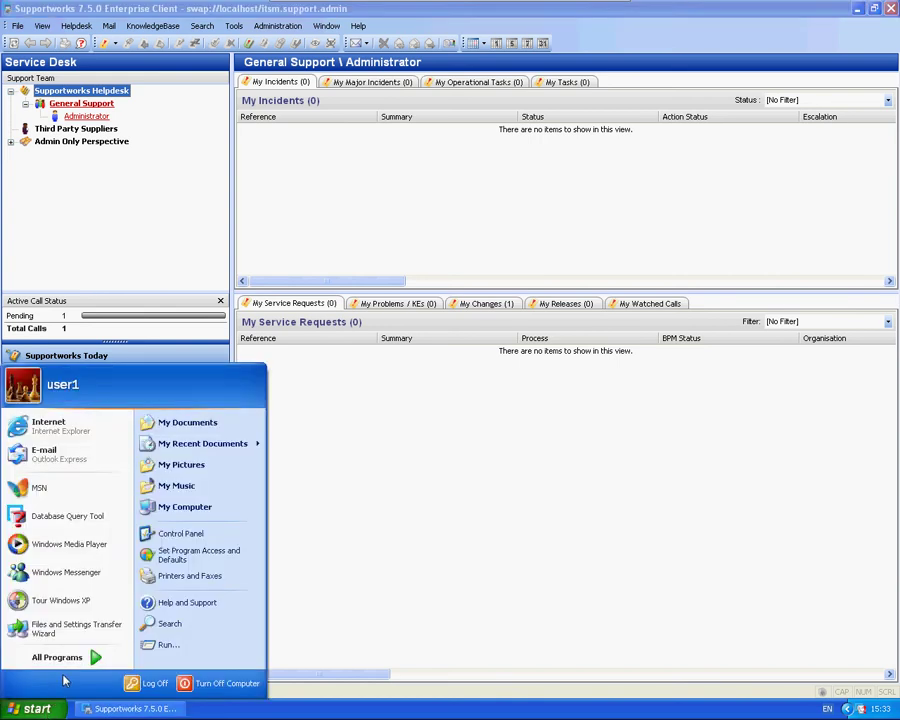
left_click(66, 658)
mouse_move(190, 626)
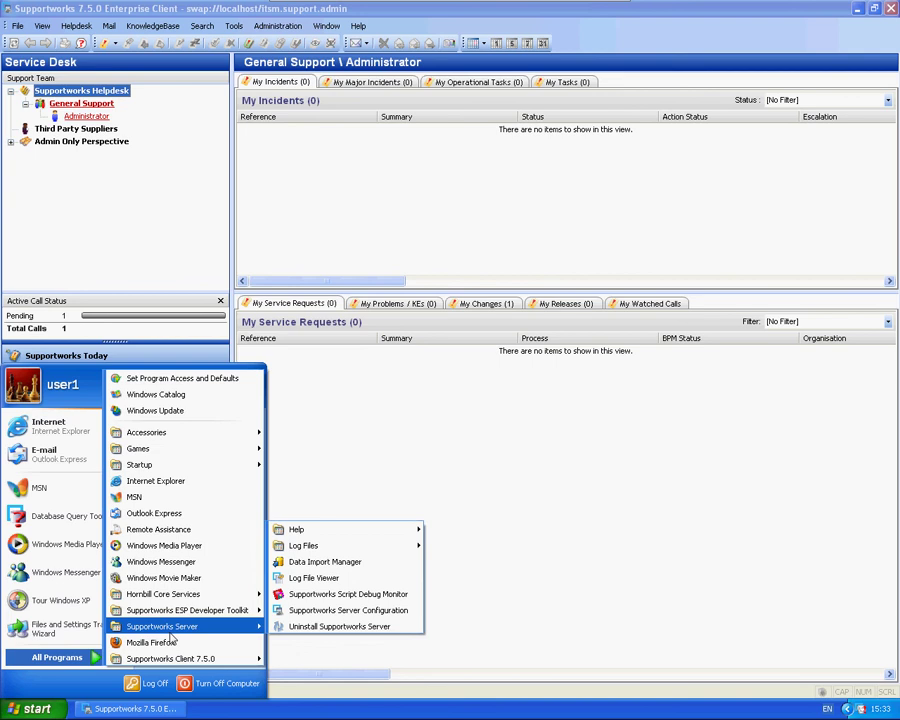
left_click(352, 610)
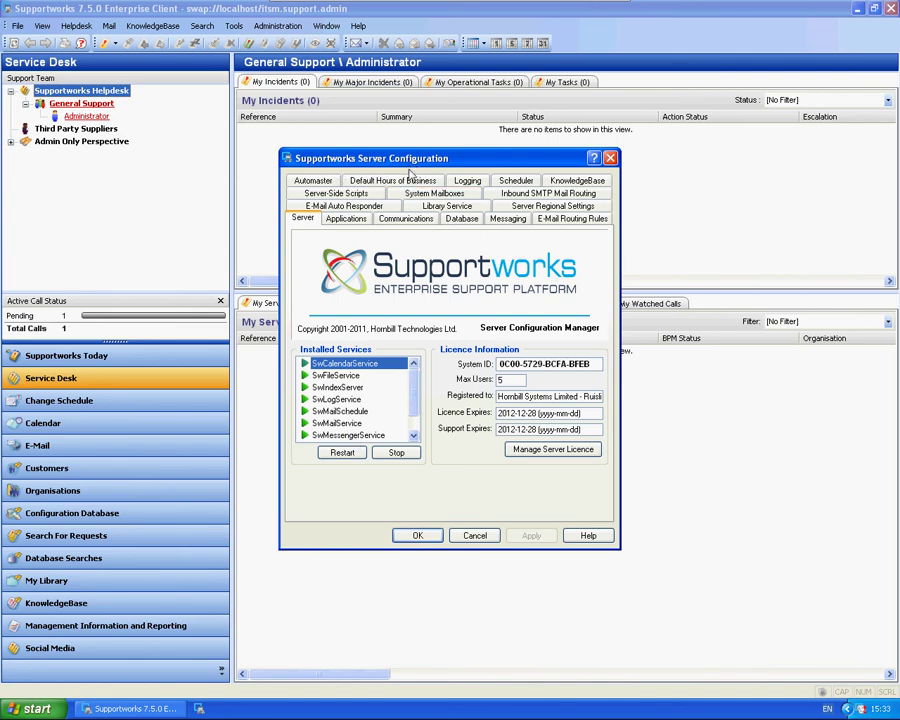
Open the existing e-mail routing rule, check its subject LIKE '%' criteria and Auto Responder forwarding, then confirm with OK.
left_click(571, 218)
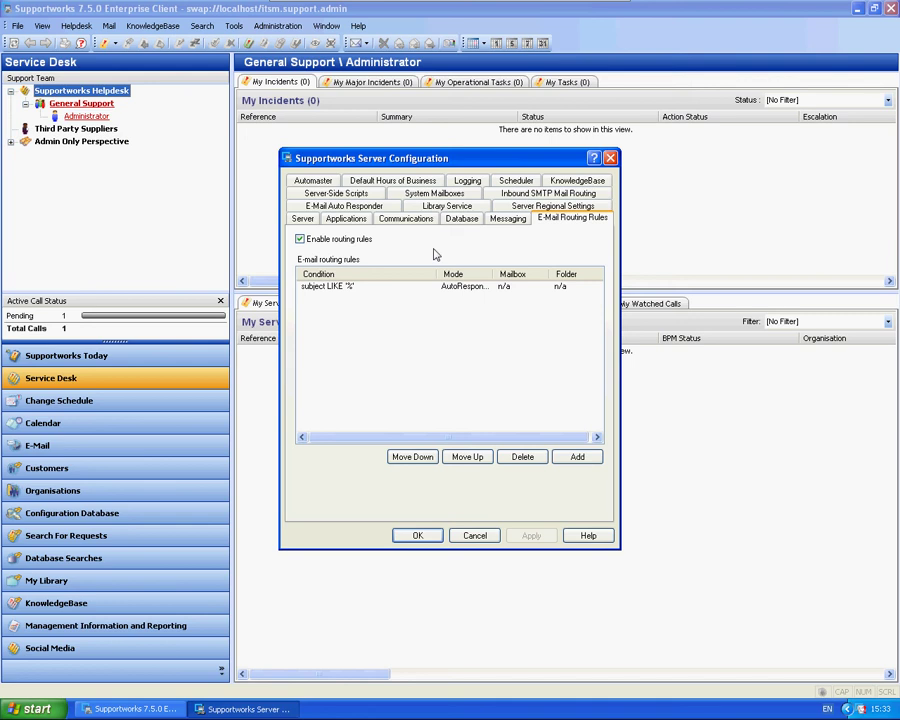
double_click(330, 286)
left_click(343, 318)
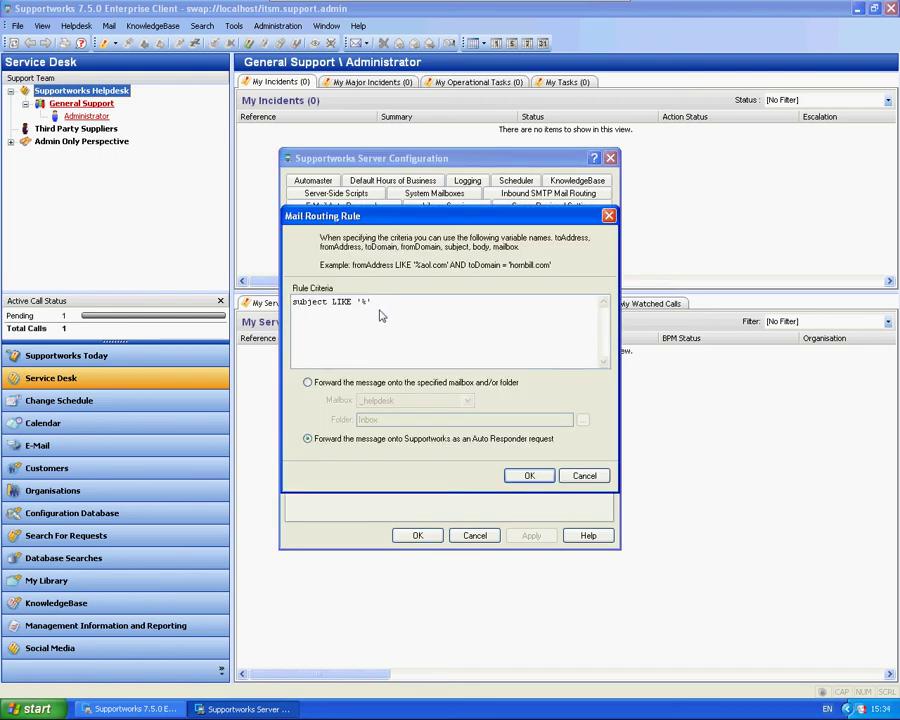
left_click_drag(293, 302, 393, 314)
left_click(393, 314)
left_click_drag(296, 305, 378, 307)
left_click(400, 311)
left_click_drag(371, 301, 302, 302)
left_click(444, 317)
left_click(528, 476)
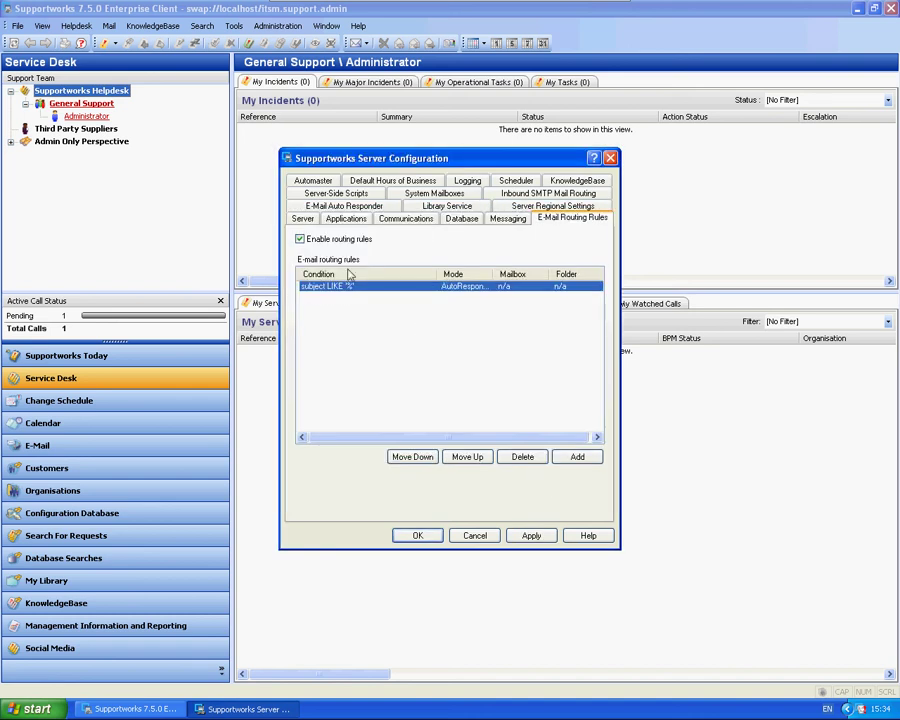
Move the Update Call auto responder rule above Log New Call and select Log New Call.
left_click(340, 206)
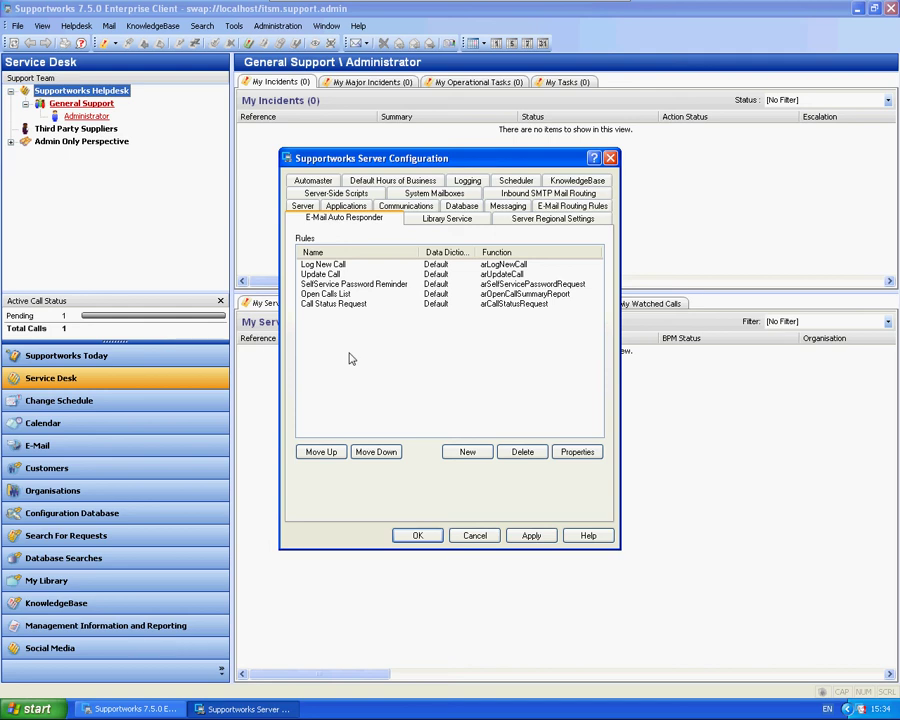
left_click(330, 275)
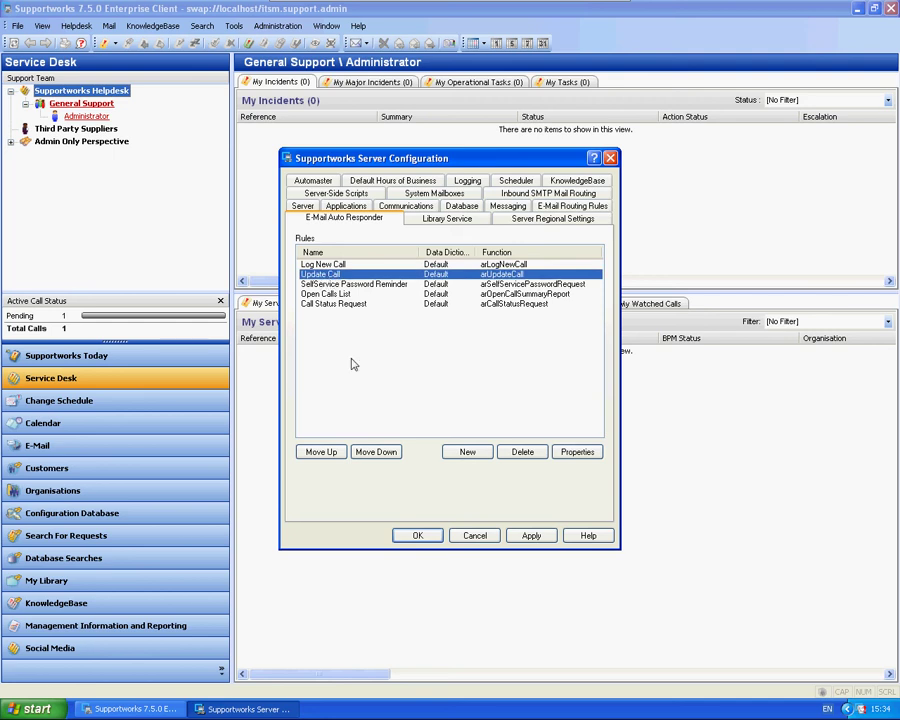
left_click(320, 452)
left_click(323, 274)
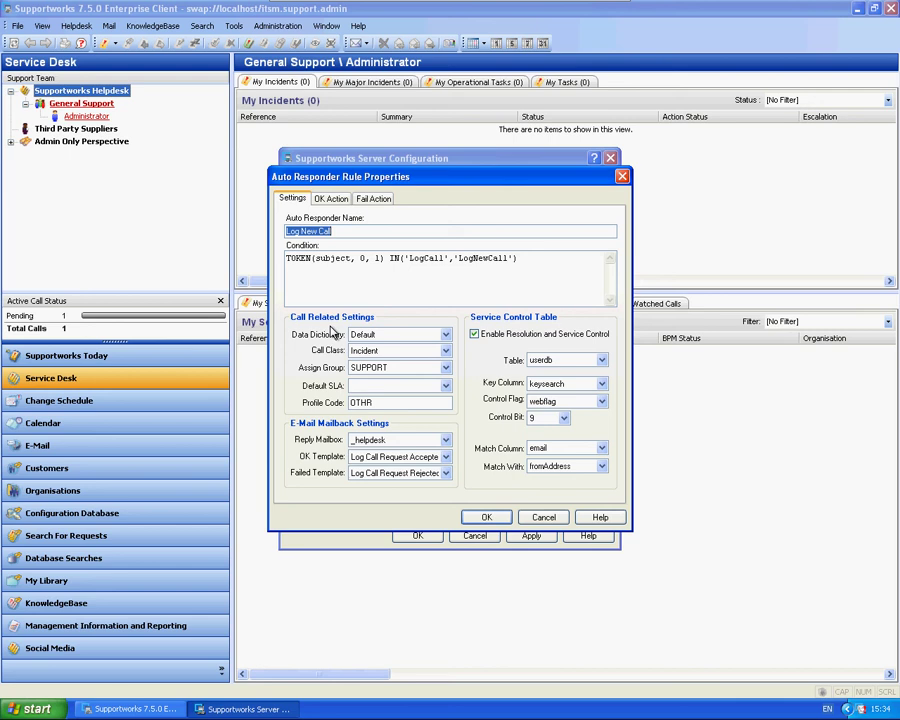
Replace Log New Call's TOKEN(subject...) condition with subject LIKE '%'.
left_click(556, 283)
left_click_drag(518, 258, 283, 275)
left_click(547, 274)
left_click_drag(409, 258, 502, 261)
left_click(520, 262)
left_click_drag(547, 274, 284, 277)
key("Delete")
type("subject ")
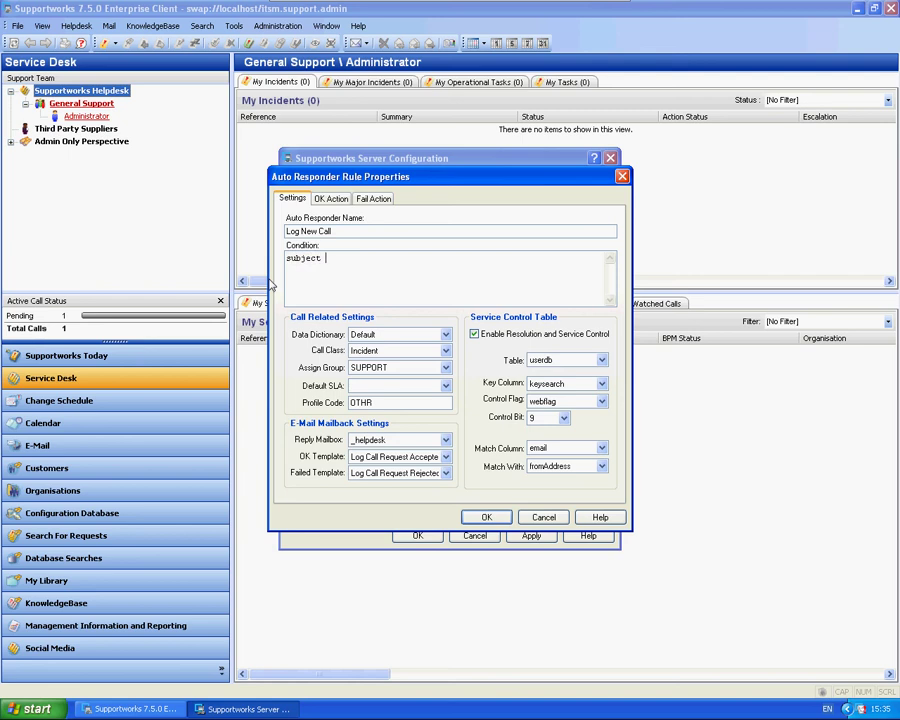
type("LIKE  '%'")
Set the data dictionary to itsm and default SLA to Low, then save and apply.
left_click(405, 336)
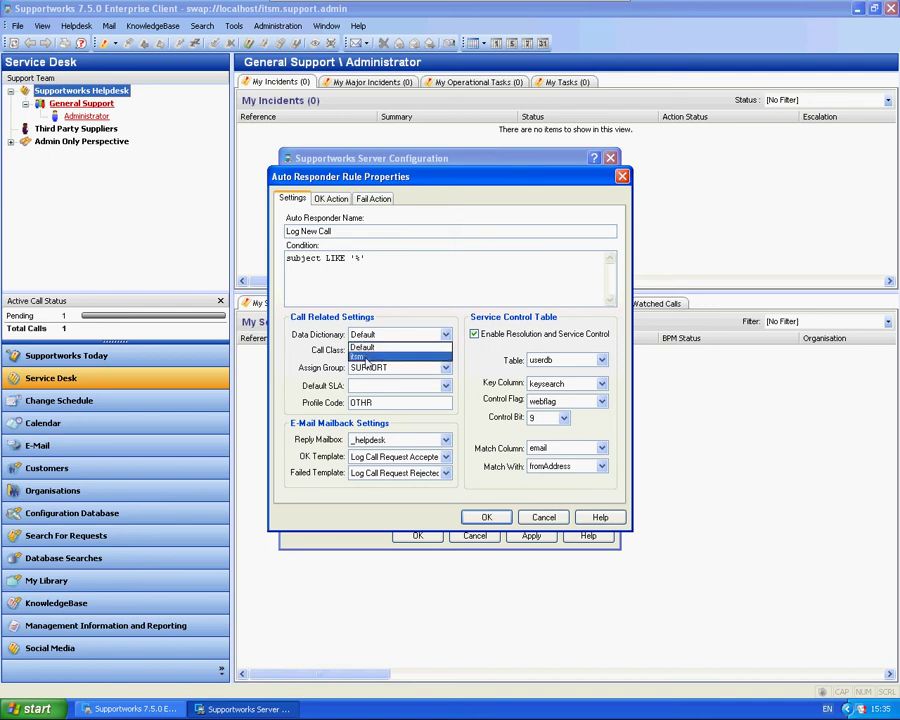
left_click(367, 357)
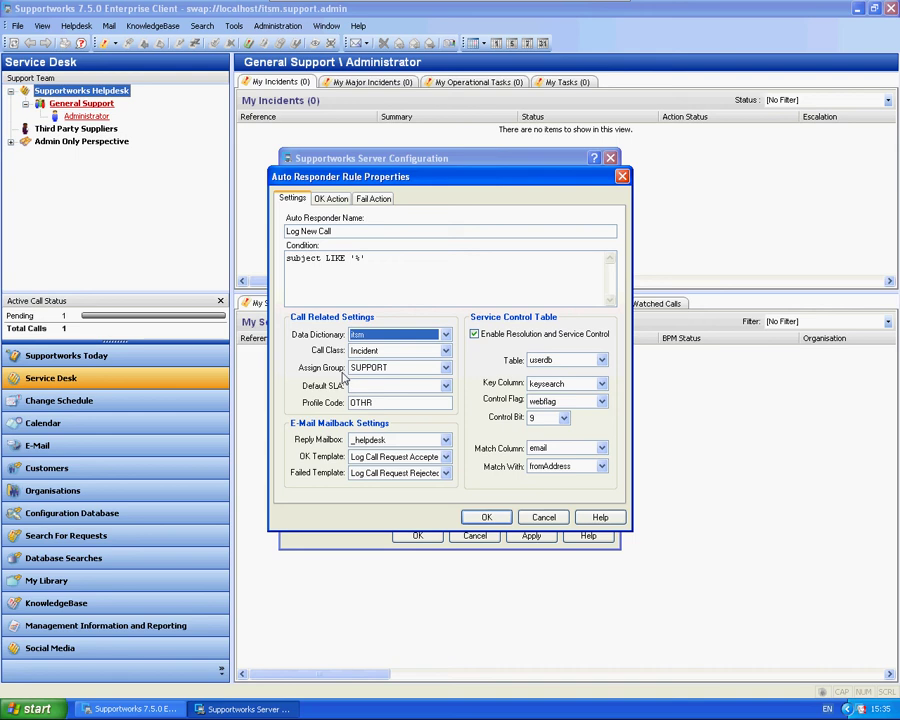
left_click(445, 386)
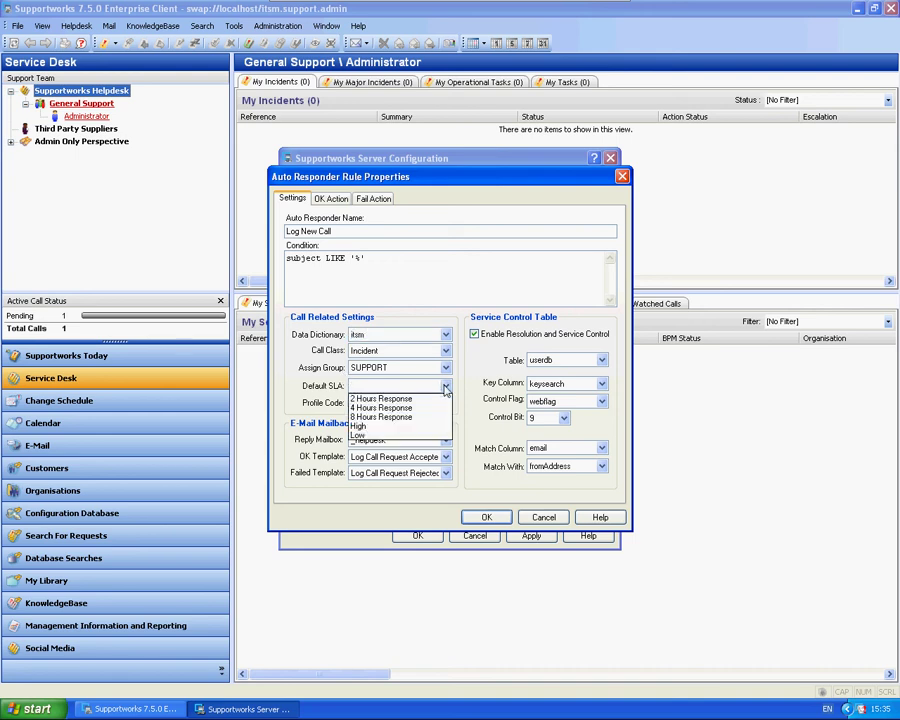
left_click(375, 434)
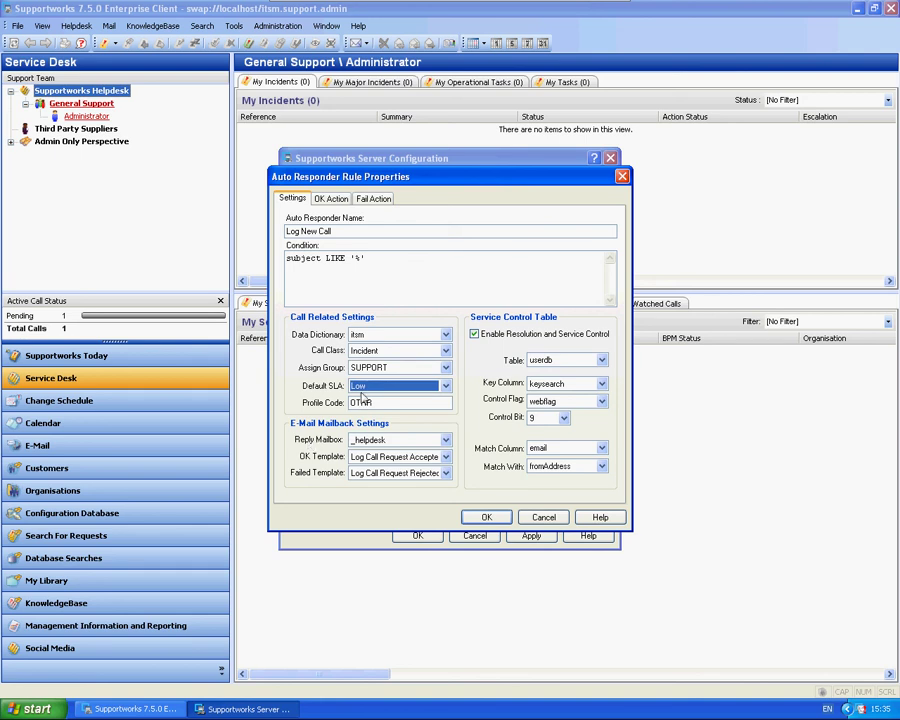
left_click(487, 516)
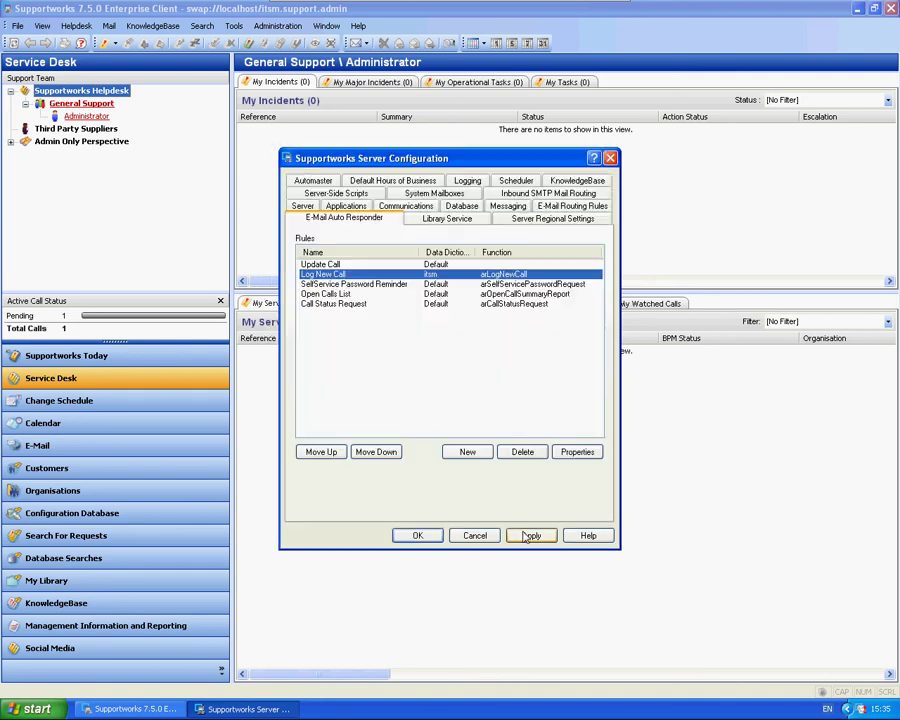
left_click(531, 535)
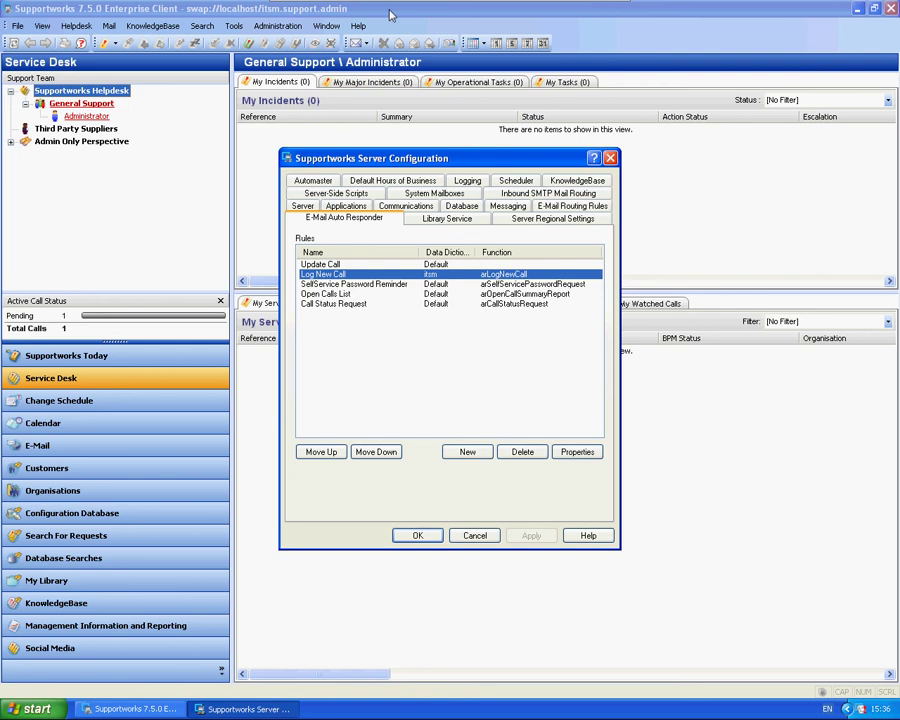
Open the service level settings and find the Low priority linked to TestSLA.
left_click(280, 12)
left_click(278, 26)
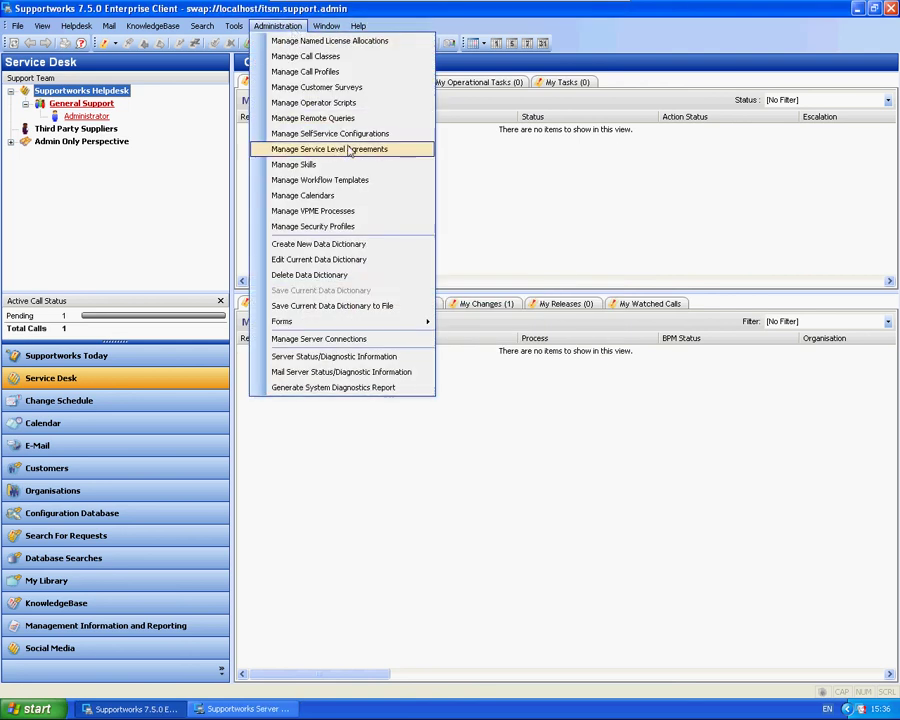
key("Escape")
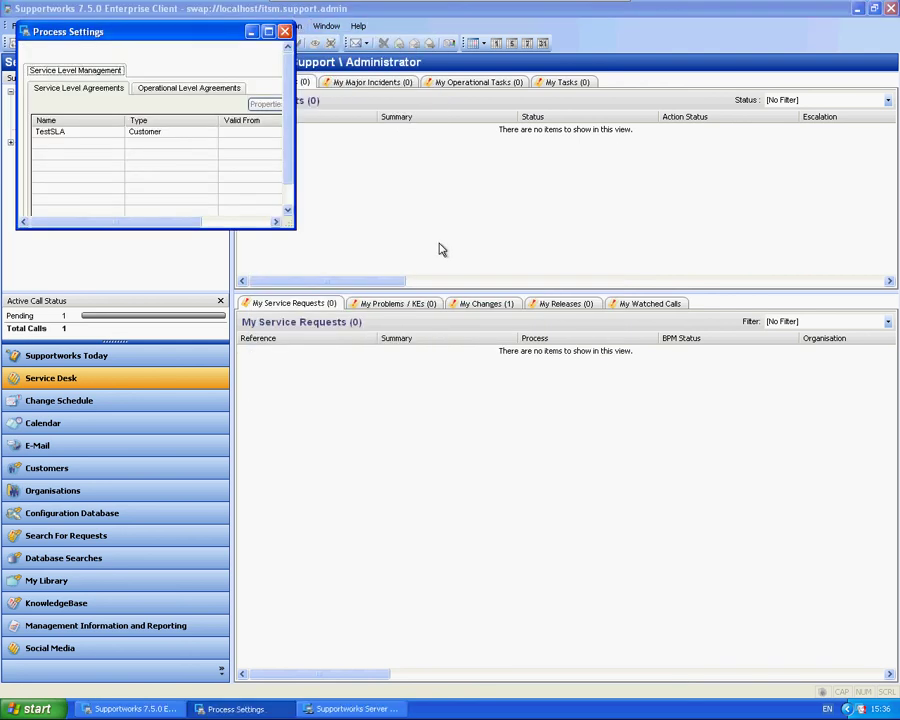
left_click_drag(296, 231, 596, 374)
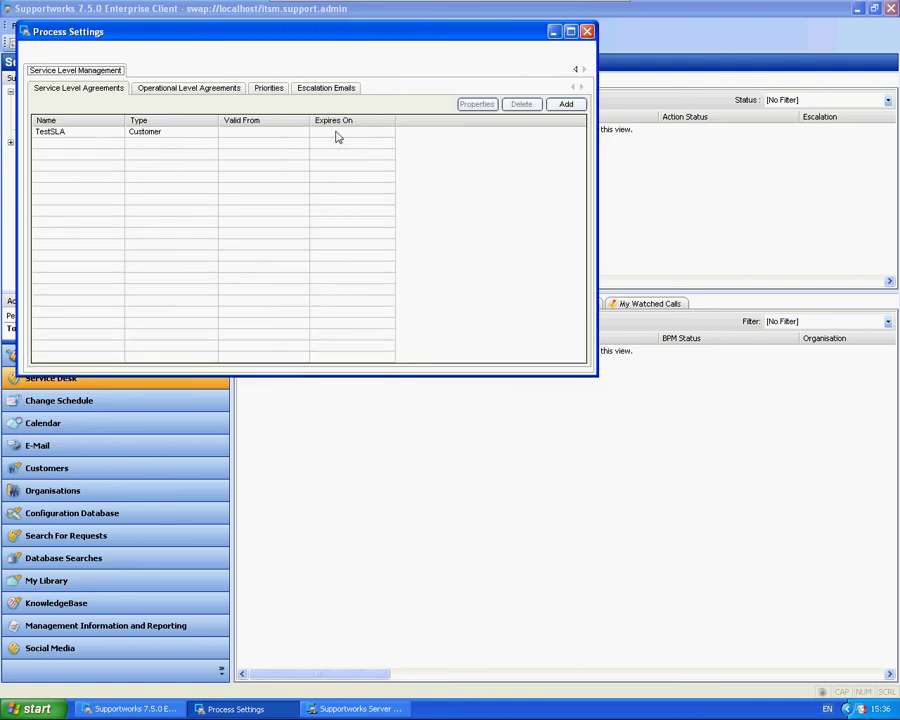
left_click(268, 89)
left_click(48, 146)
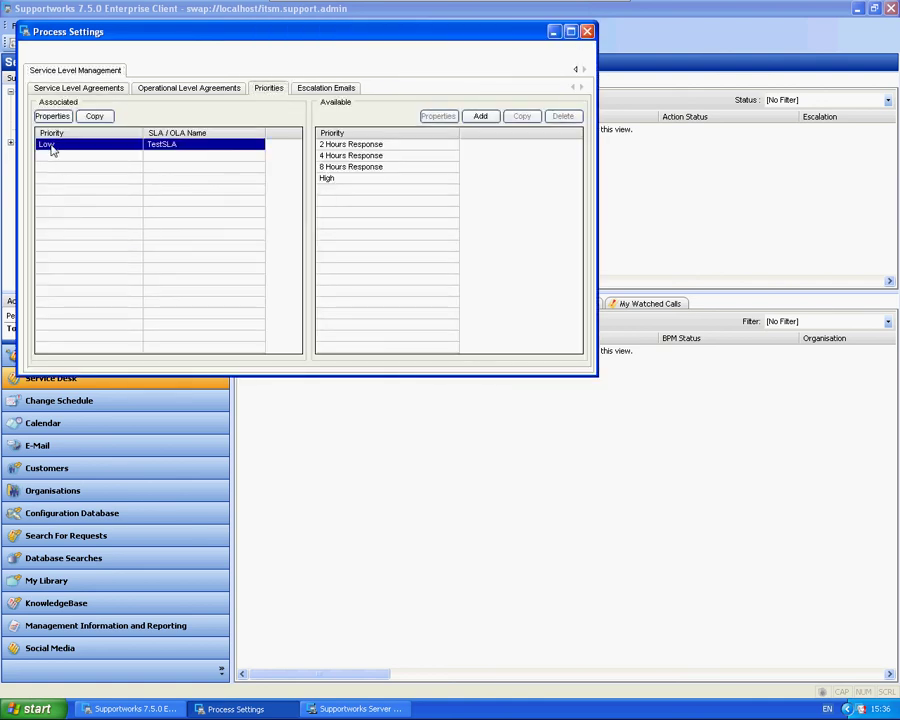
Check TestSLA's Low priority targets (16-hour response, 32-hour fix), then close both windows.
left_click(83, 91)
double_click(60, 132)
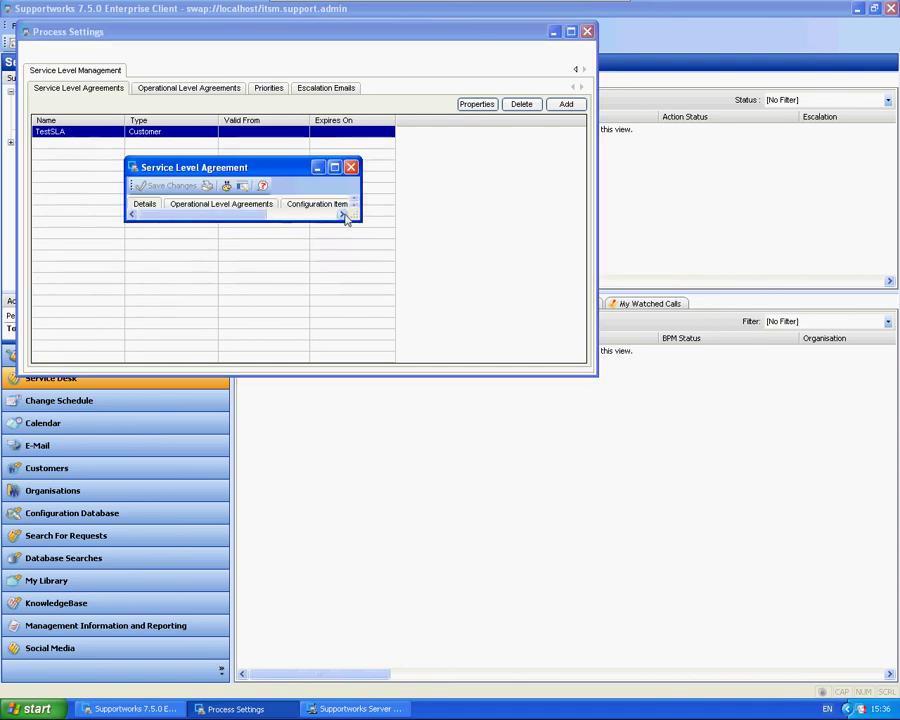
left_click_drag(355, 216, 569, 454)
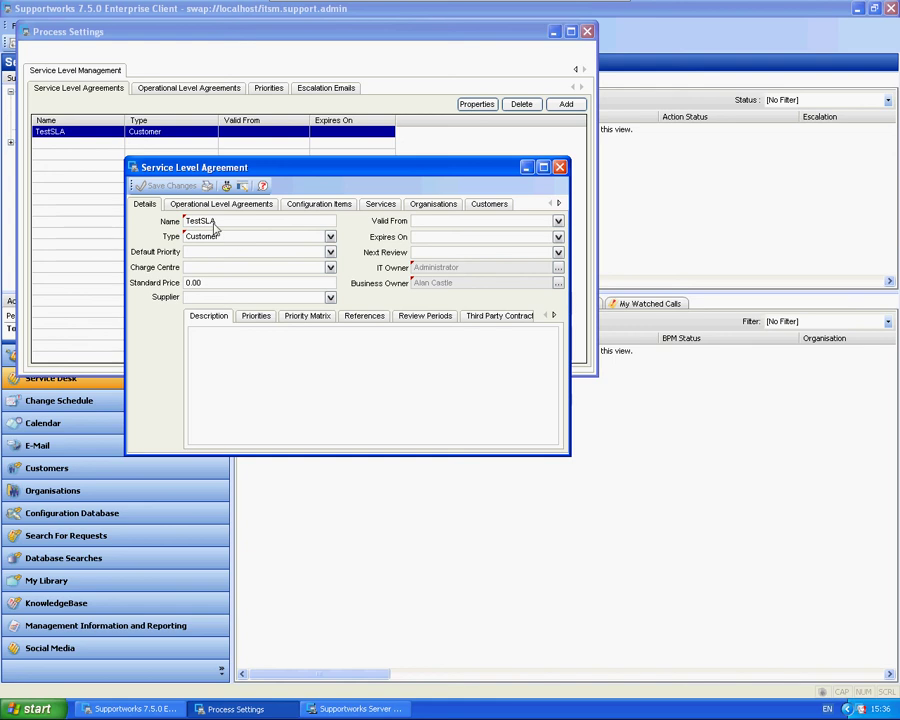
left_click(255, 316)
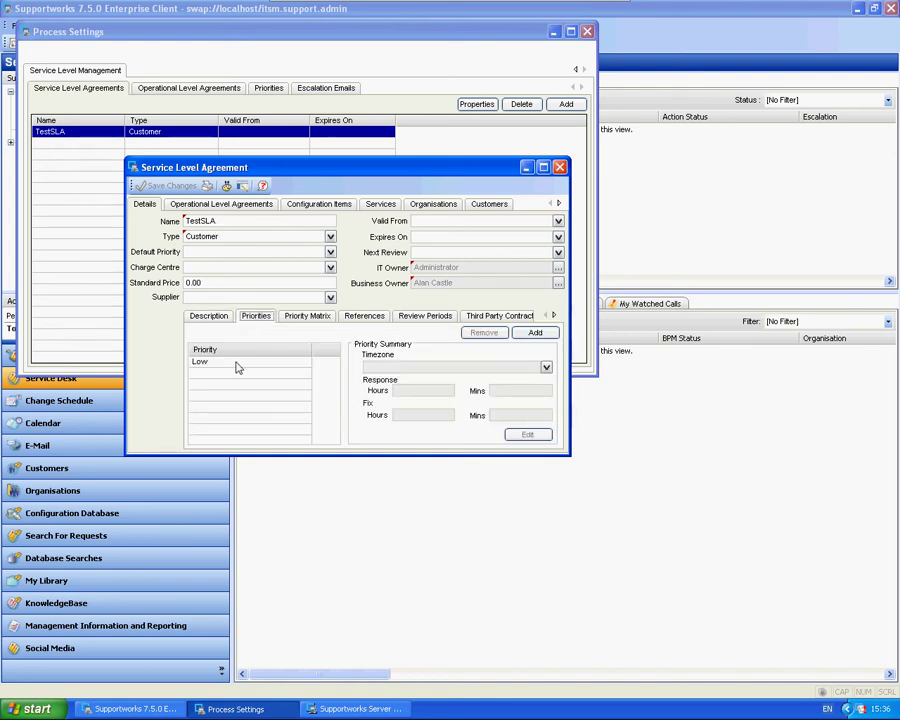
left_click(237, 363)
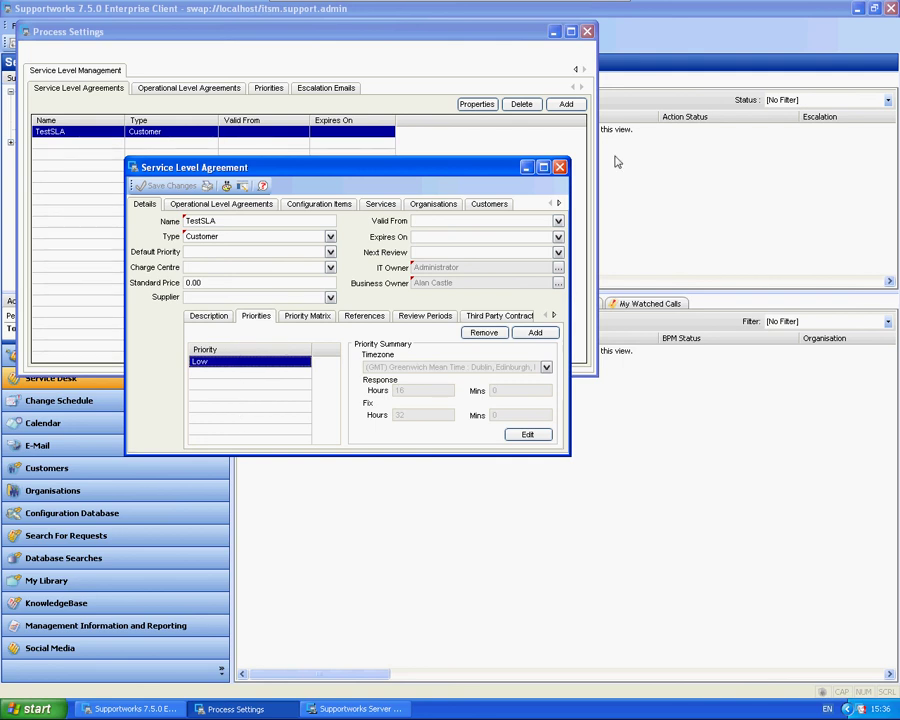
left_click(559, 167)
left_click(587, 31)
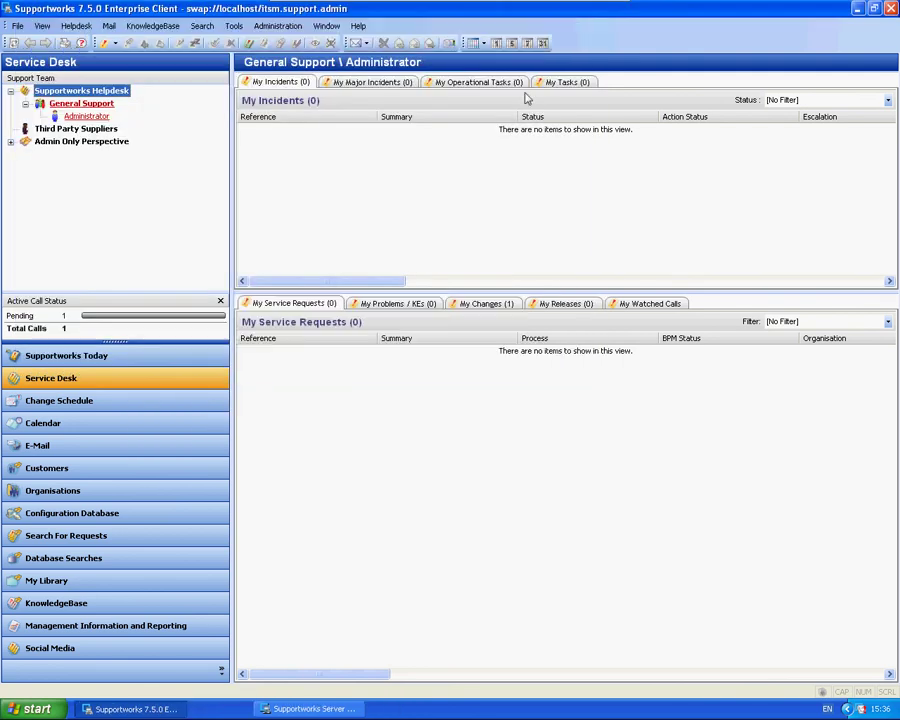
Review Log New Call's settings, including the OTHR profile code, then accept and apply the configuration.
left_click(237, 707)
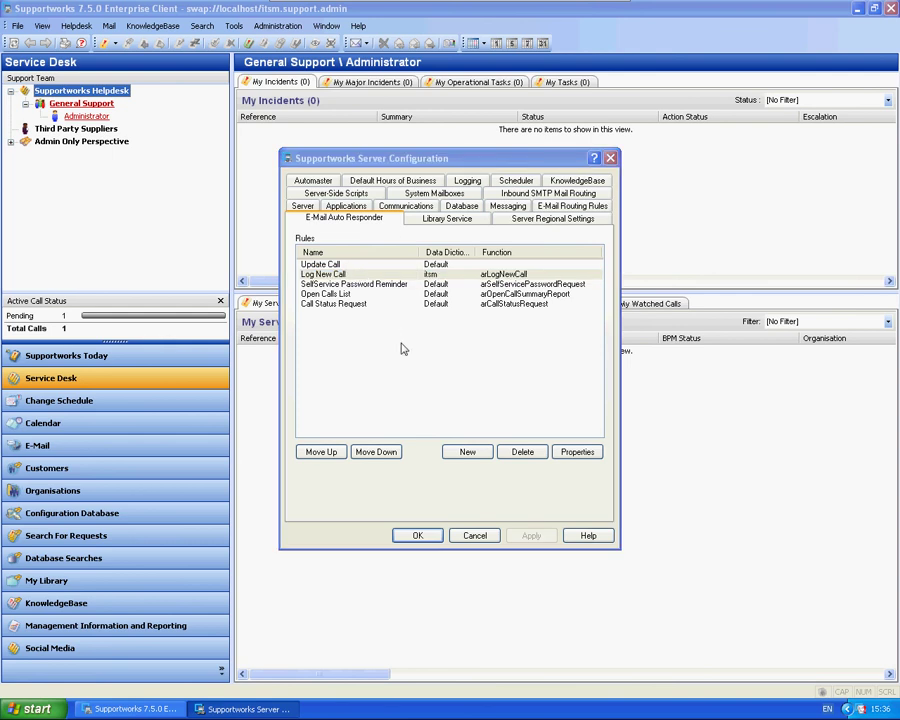
double_click(330, 274)
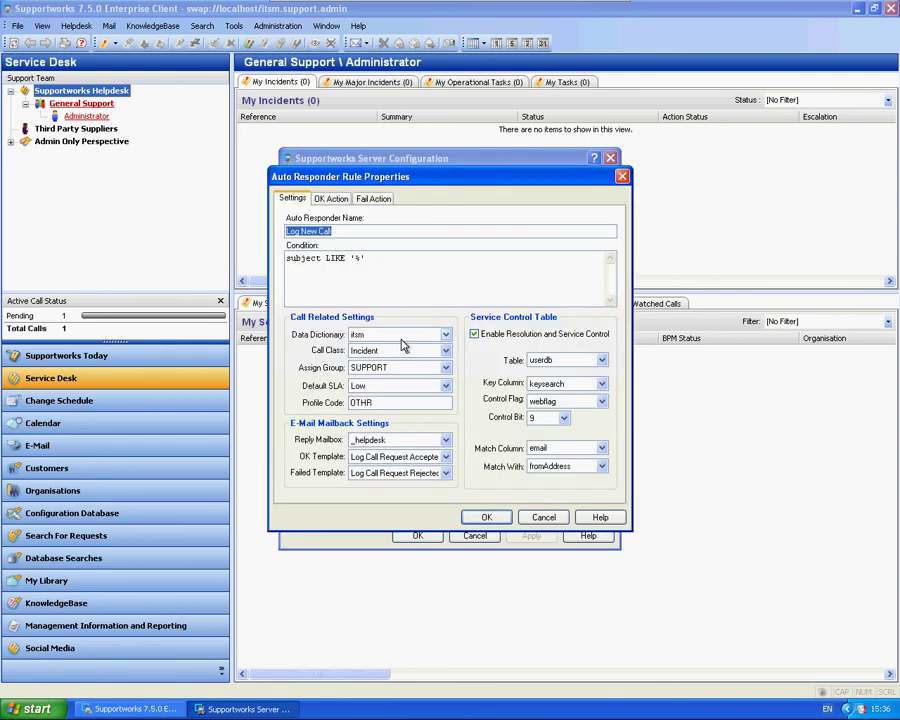
left_click(396, 304)
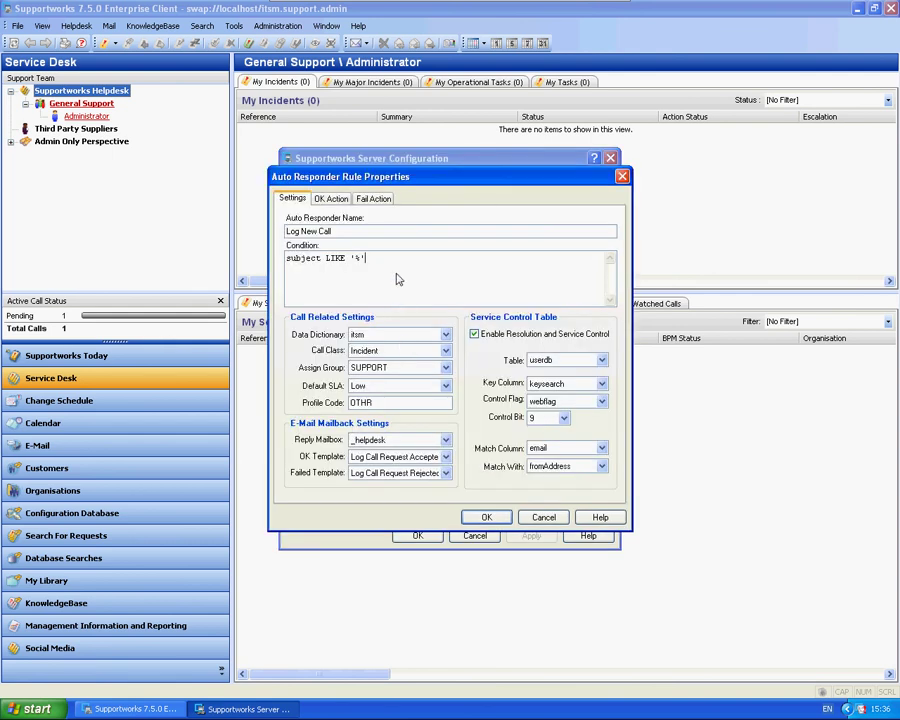
double_click(376, 403)
left_click(380, 405)
left_click(487, 518)
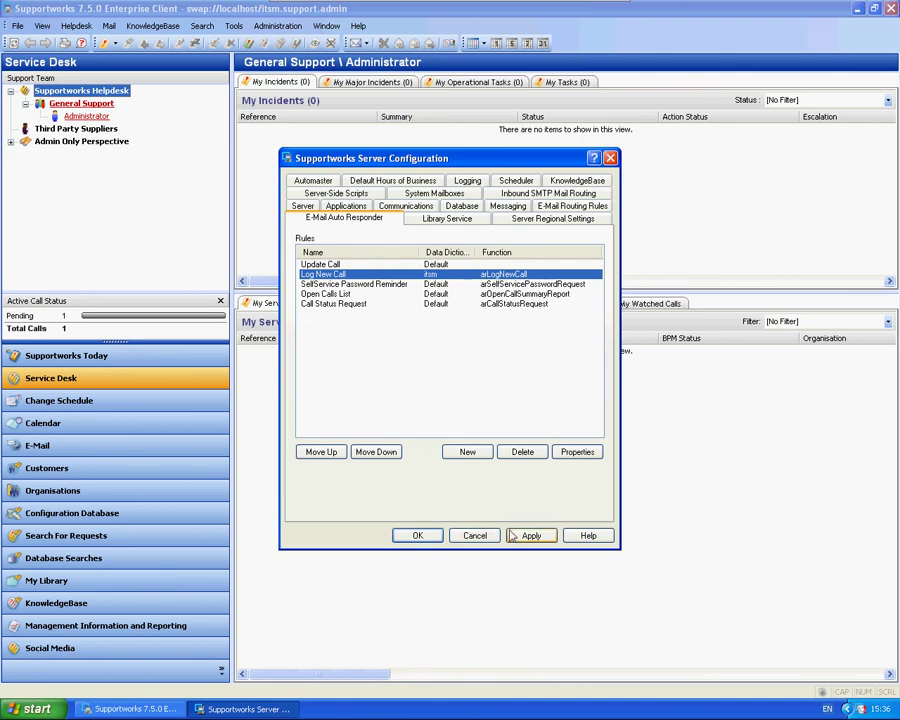
left_click(528, 535)
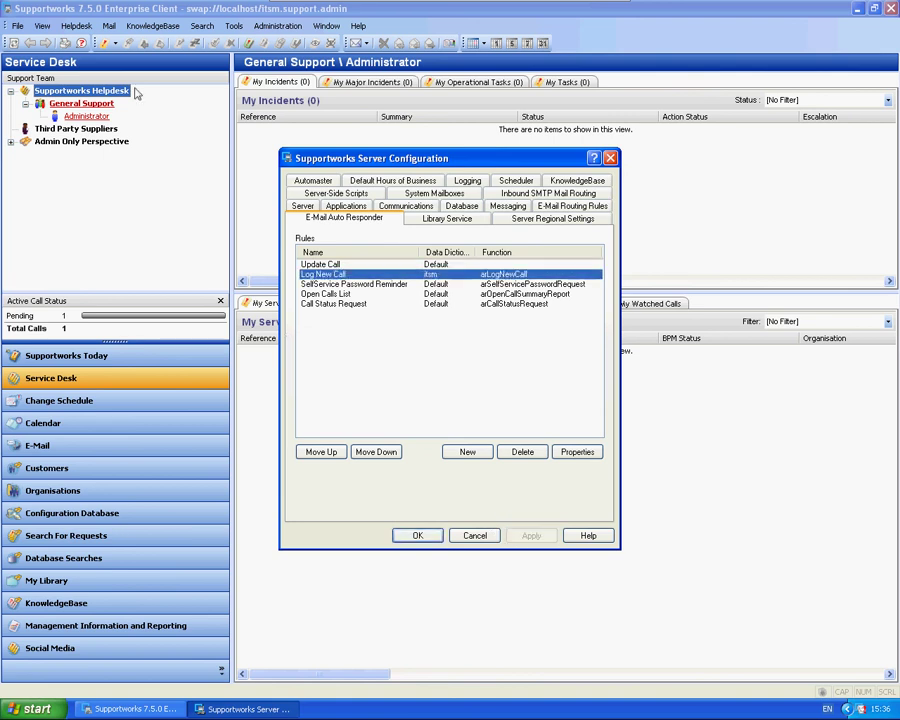
Open the e-mail template manager and expand the System Auto-Responder Templates group.
left_click(108, 26)
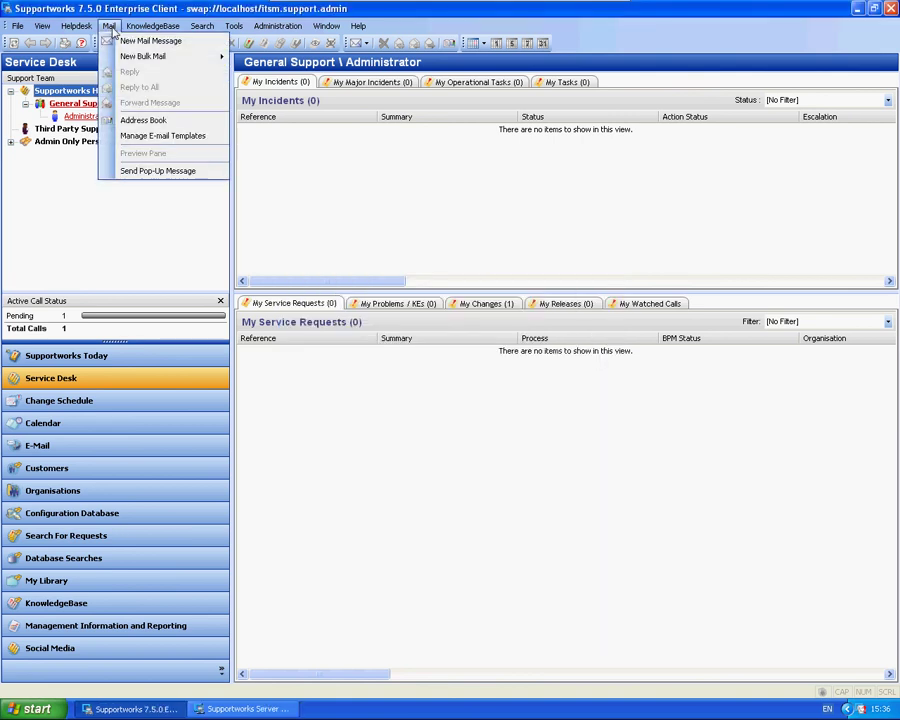
left_click(128, 134)
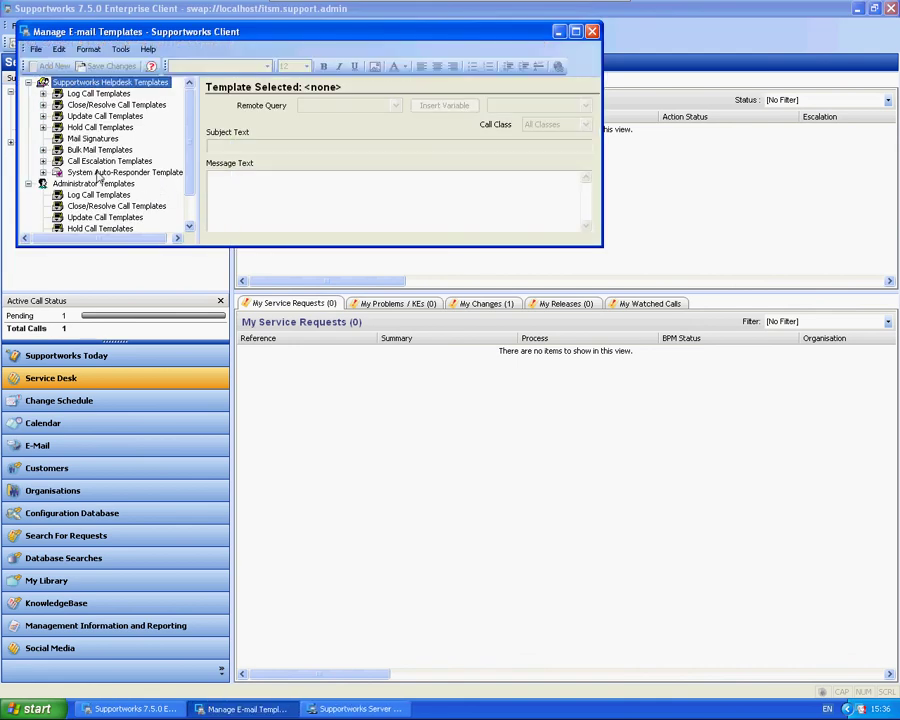
left_click(43, 150)
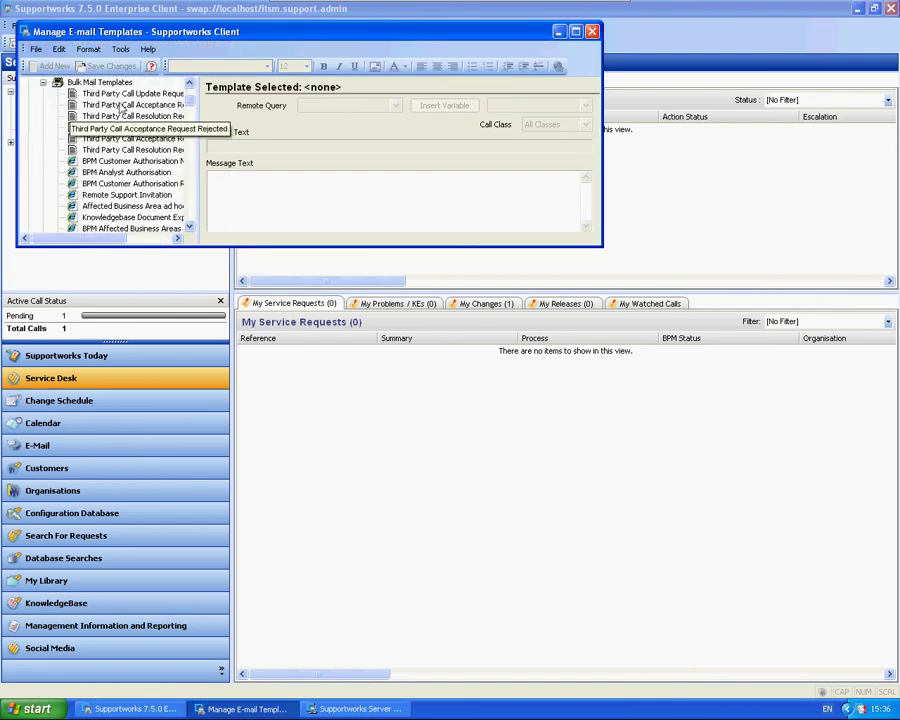
left_click(43, 82)
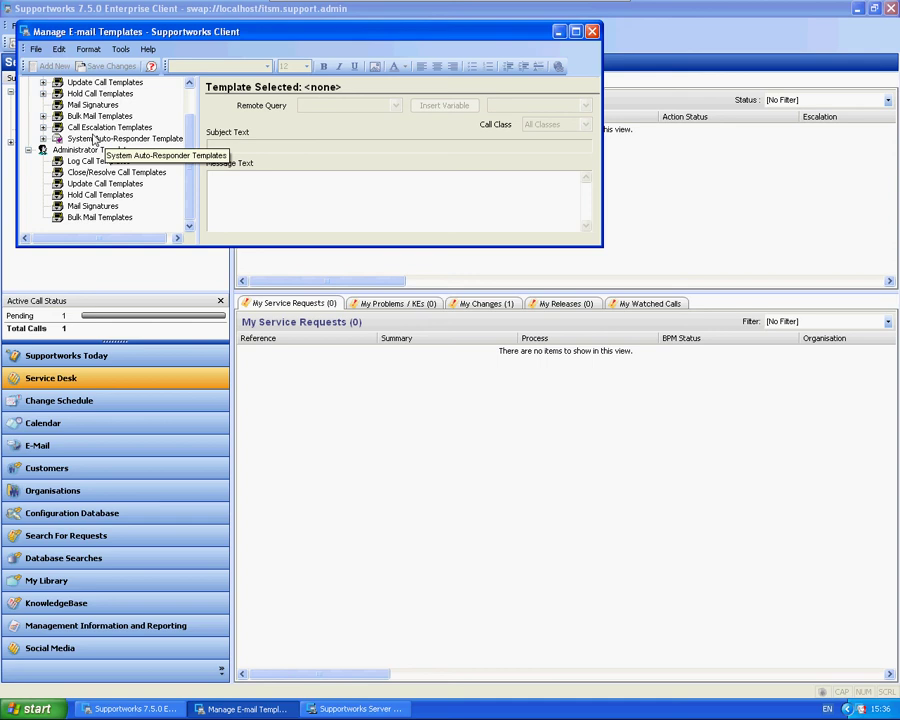
left_click(60, 139)
double_click(60, 139)
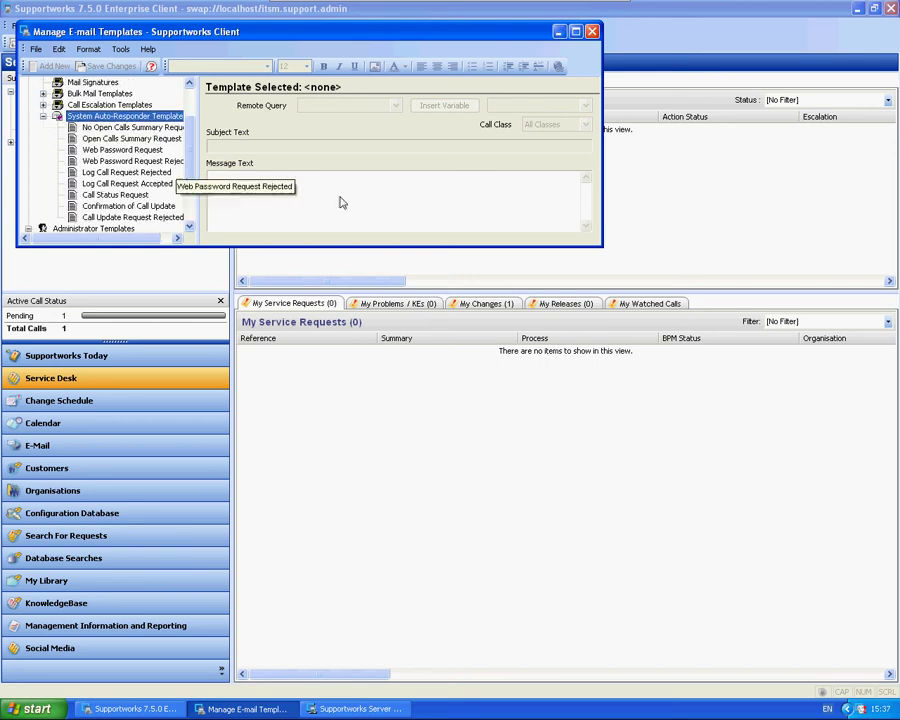
Enlarge the template window and view the Log Call Request Rejected and Accepted templates.
left_click_drag(601, 252, 786, 383)
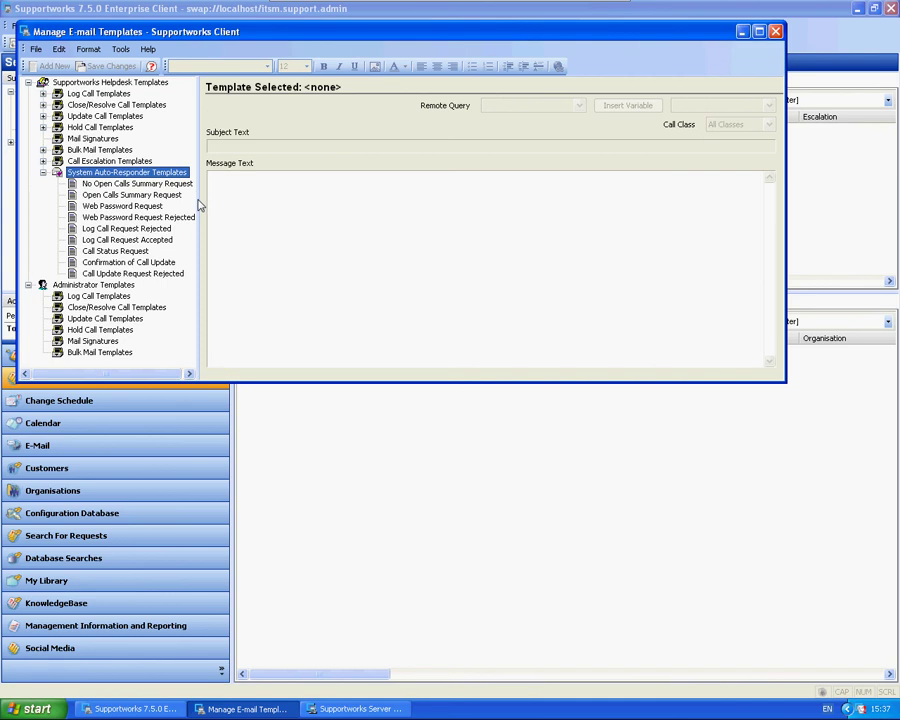
left_click_drag(199, 204, 298, 206)
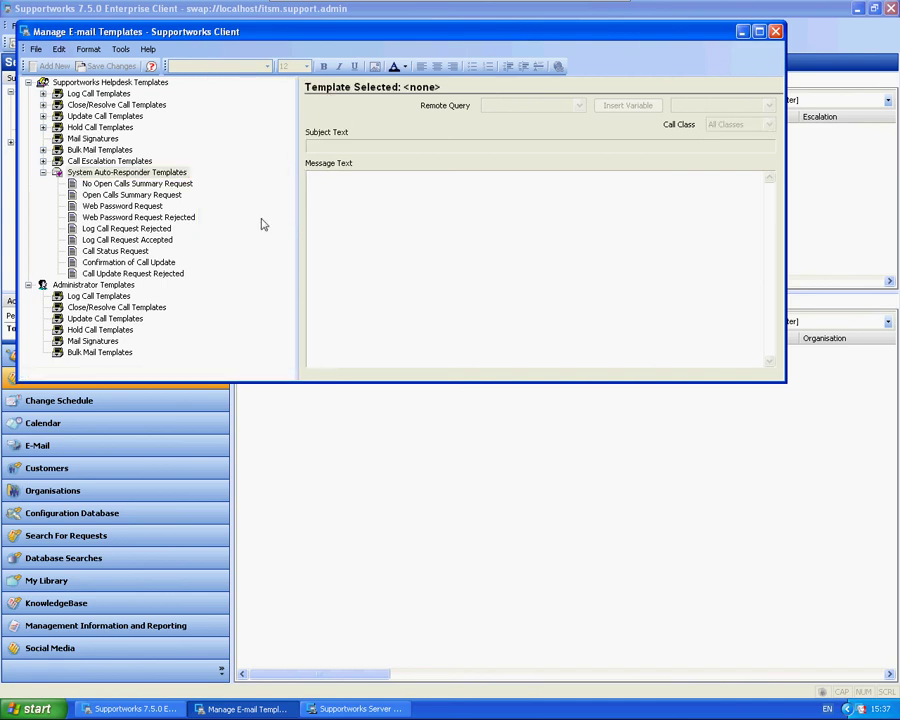
left_click(126, 228)
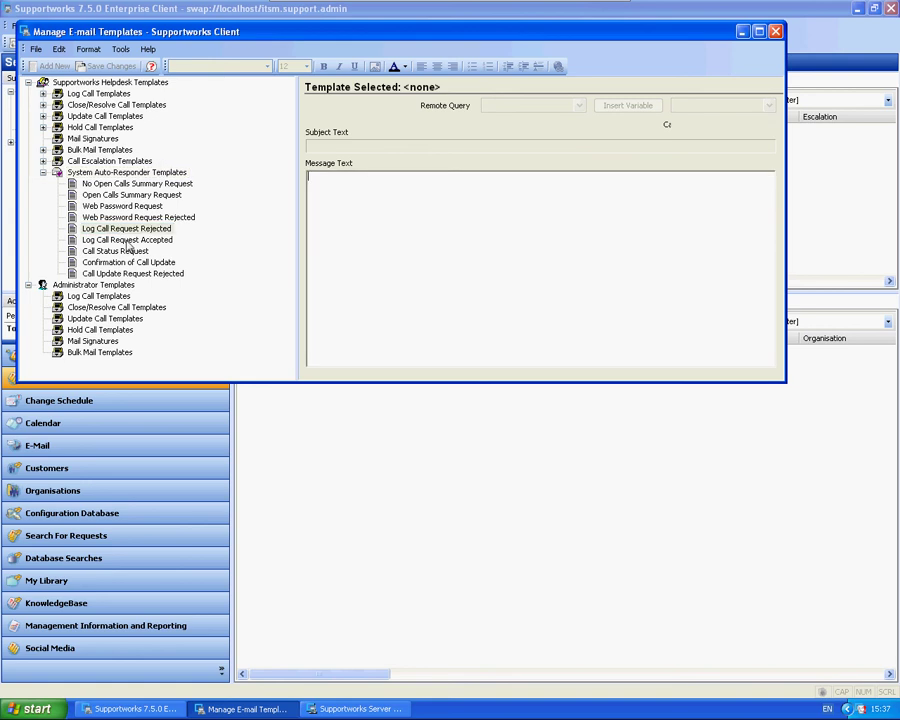
left_click(127, 240)
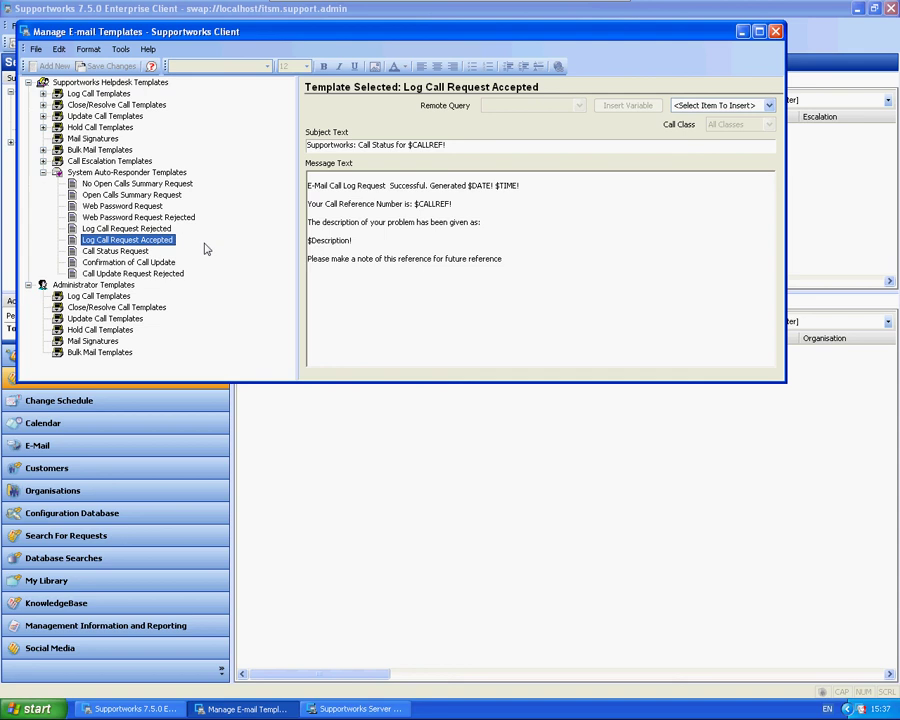
left_click(383, 18)
Switch back to the Supportworks Server Configuration window from the taskbar.
left_click(336, 707)
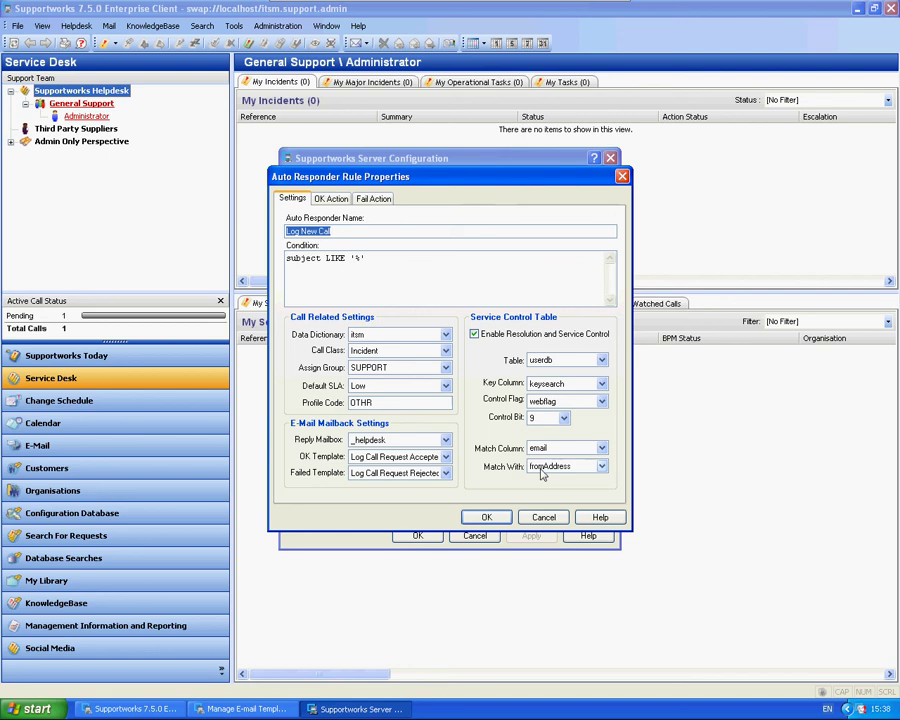
Close the rule and Server Configuration, then search customers by first name 'test'.
left_click(487, 517)
key("Escape")
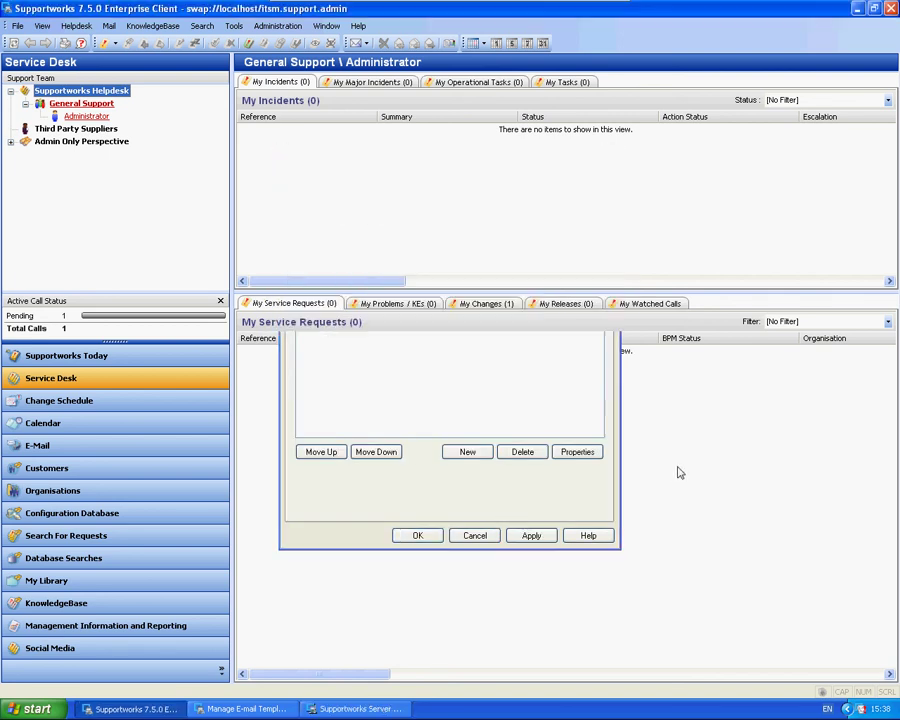
left_click(48, 470)
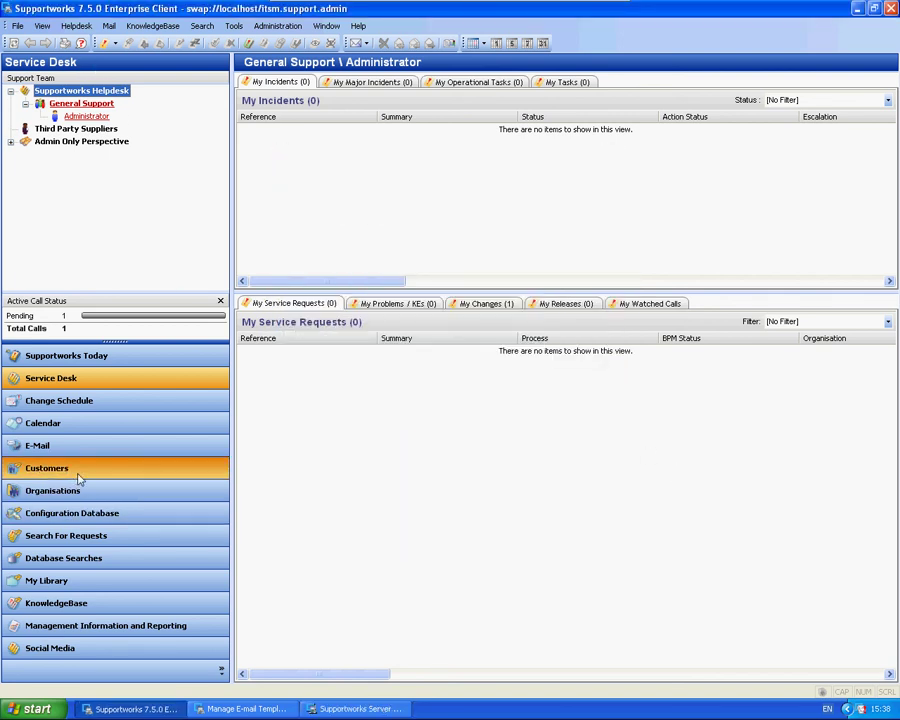
left_click(44, 155)
type("test")
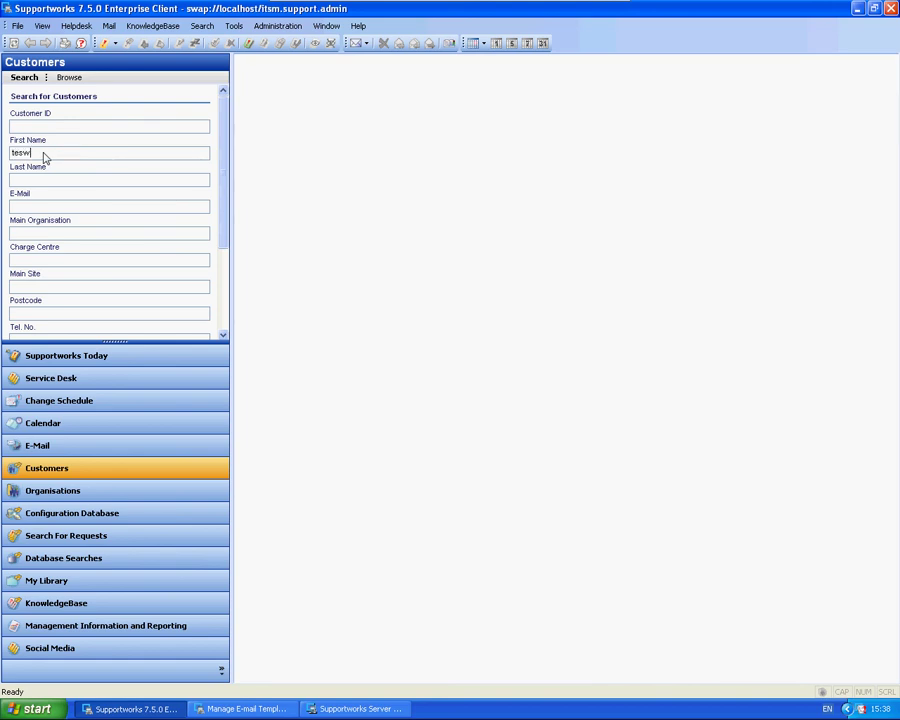
key("Return")
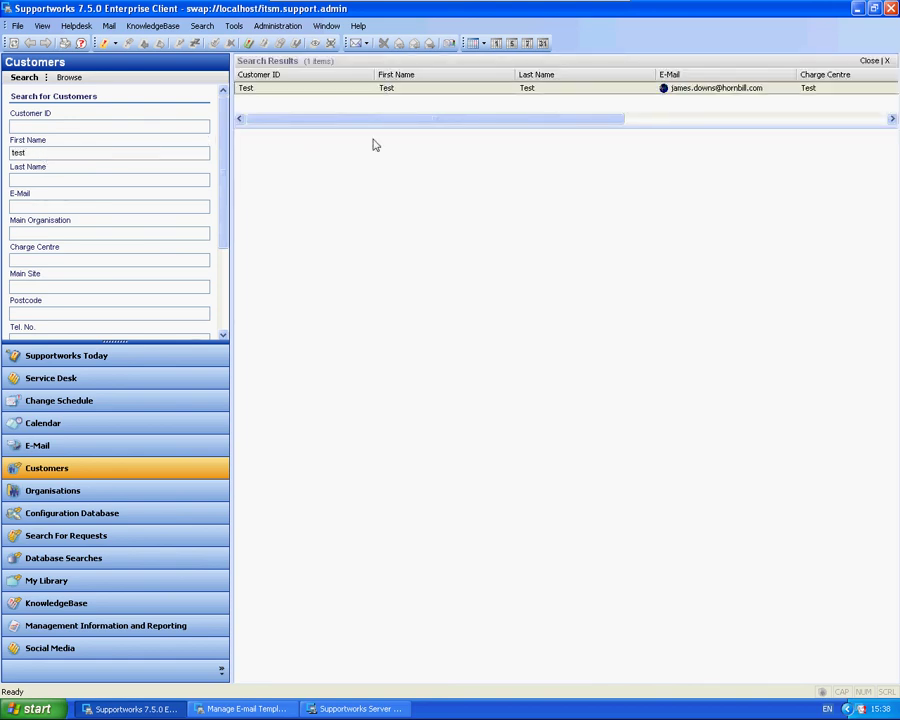
Confirm the Test customer's e-mail rights allow logging and updating requests, then close their properties.
key("Return")
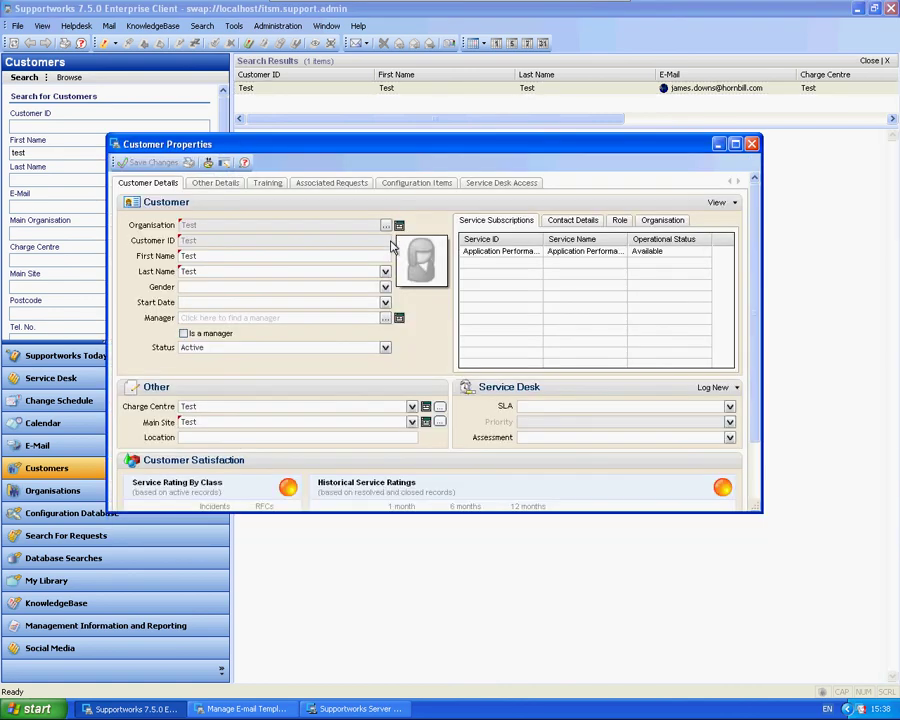
left_click(474, 188)
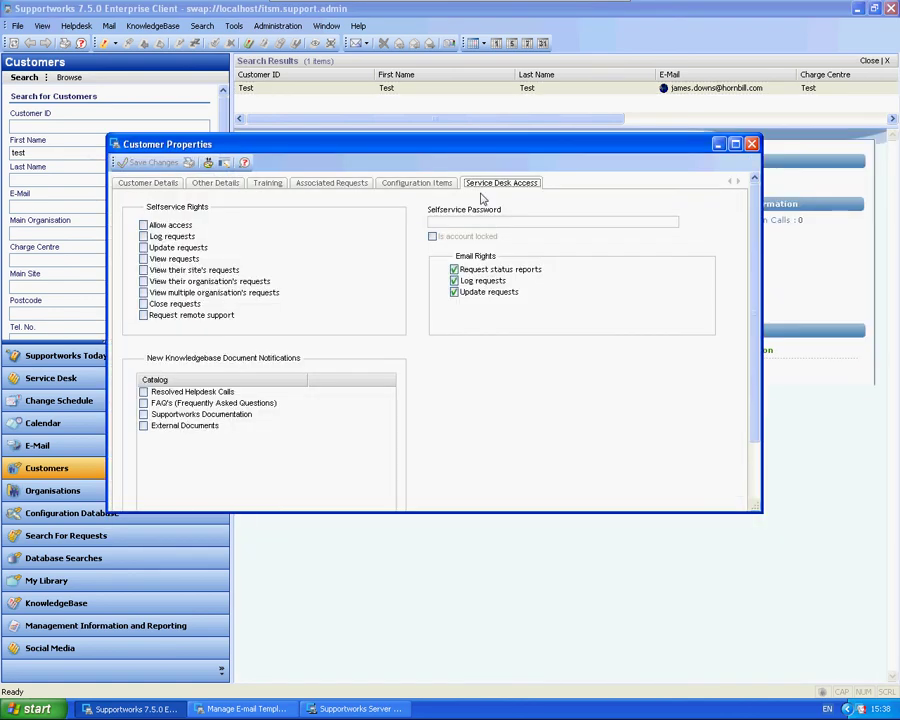
left_click(455, 292)
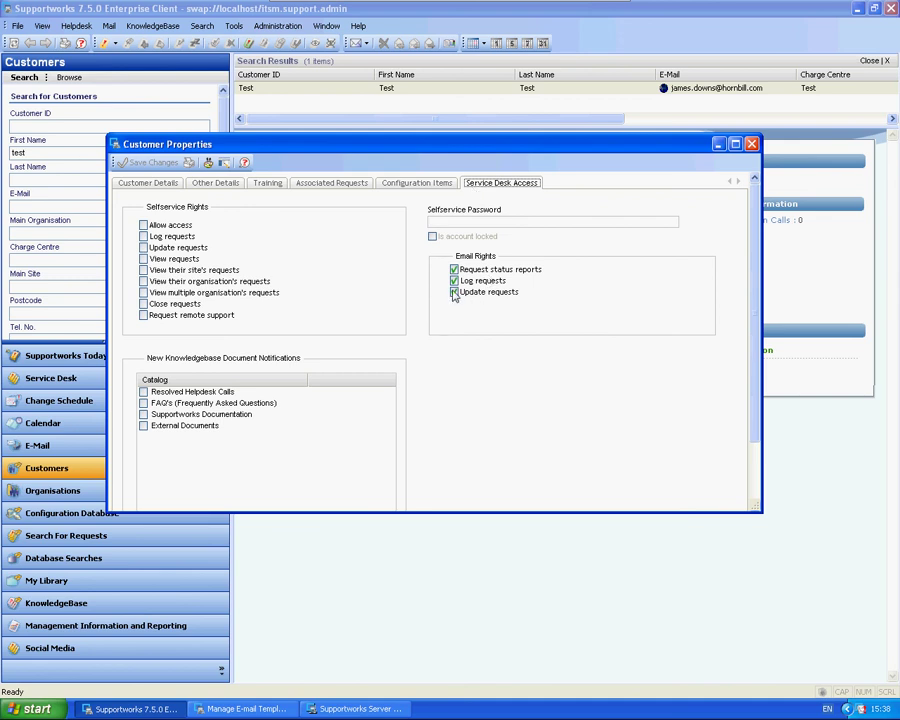
left_click(454, 292)
left_click(751, 144)
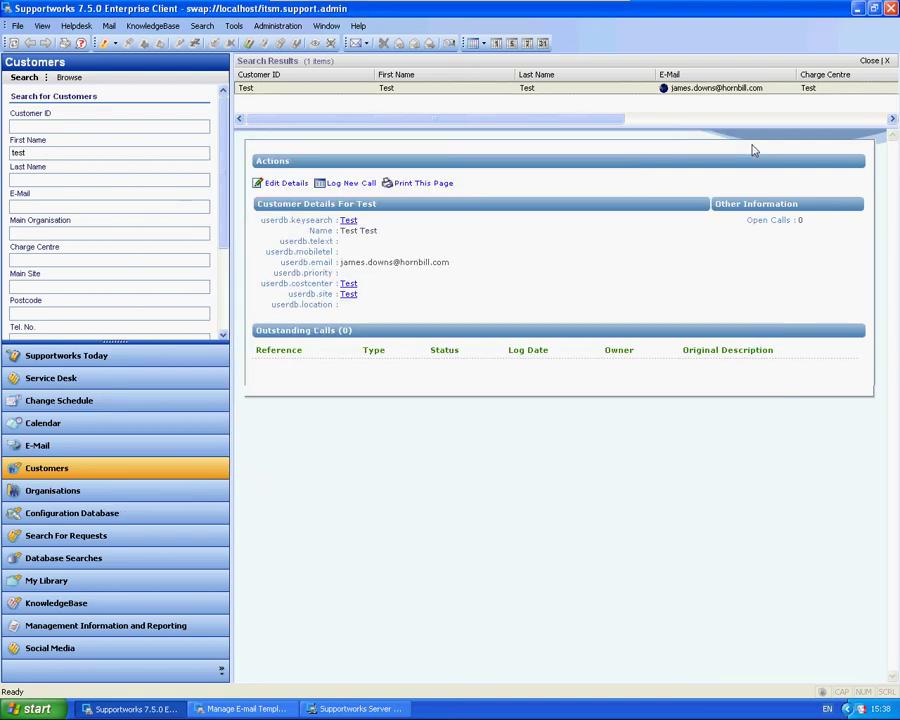
Show Log New Call's OK Action: arLogNewCall mapping customerId to sc_keysearch and replyEmail to fromAddress.
left_click(326, 708)
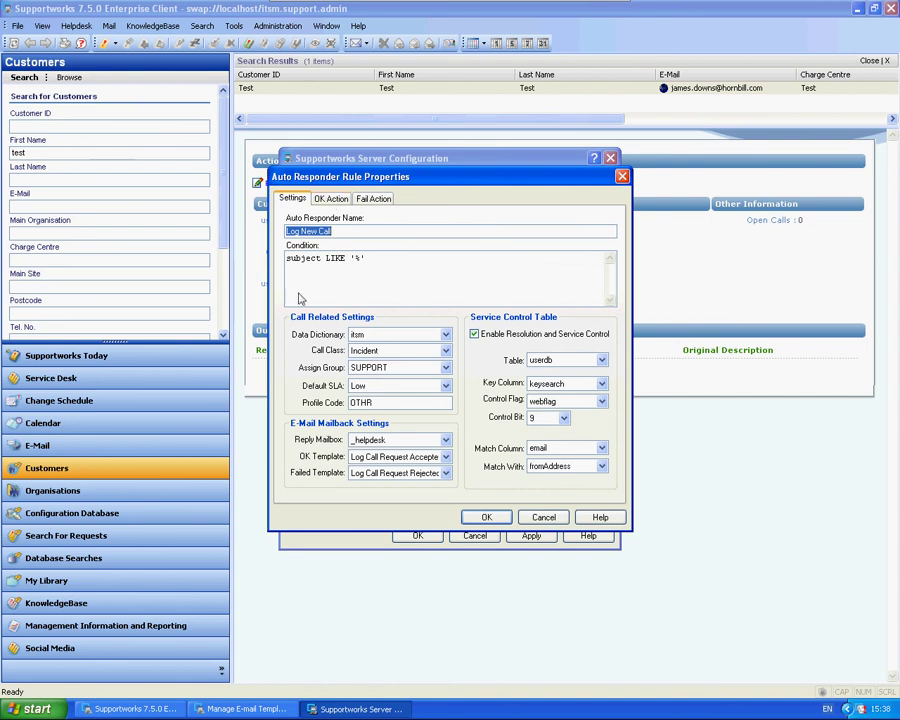
left_click(332, 200)
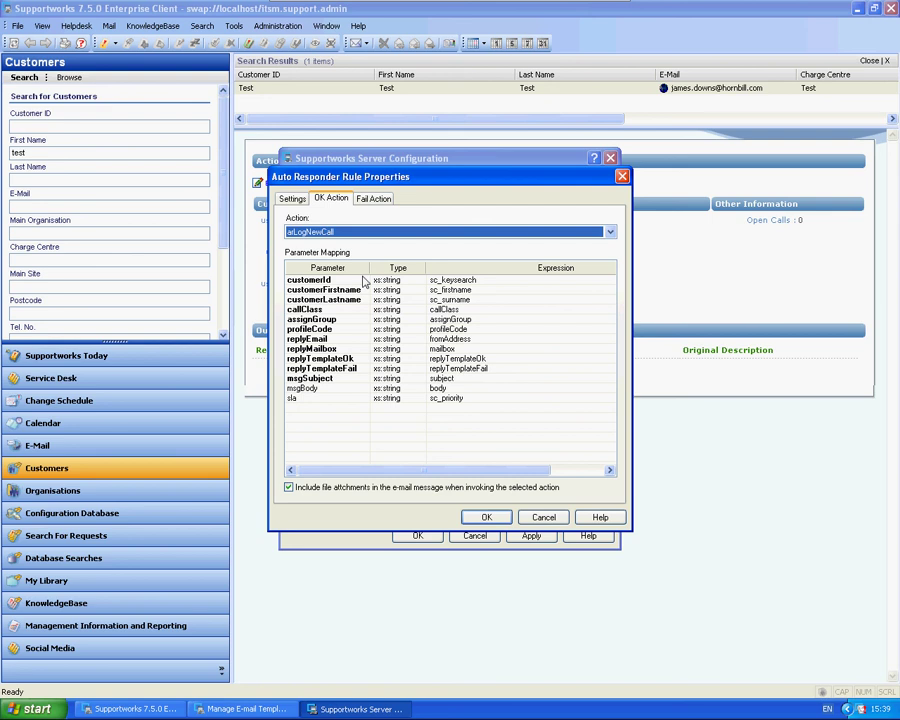
Set the Log New Call rule's action to arLogNewITSMCall and replace its sla expression with defaultSLA.
left_click(611, 233)
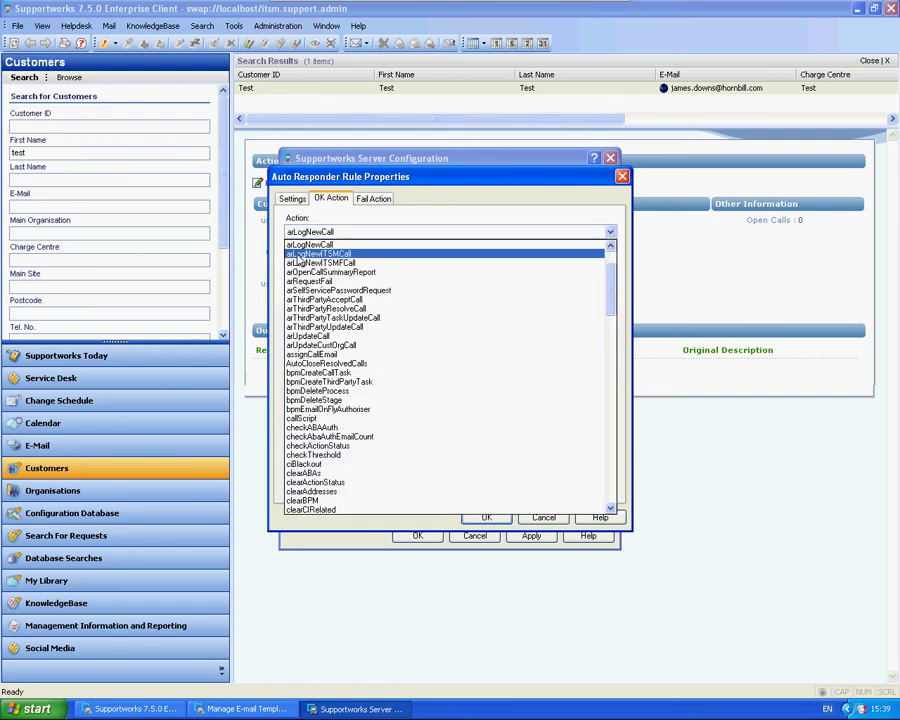
left_click(300, 254)
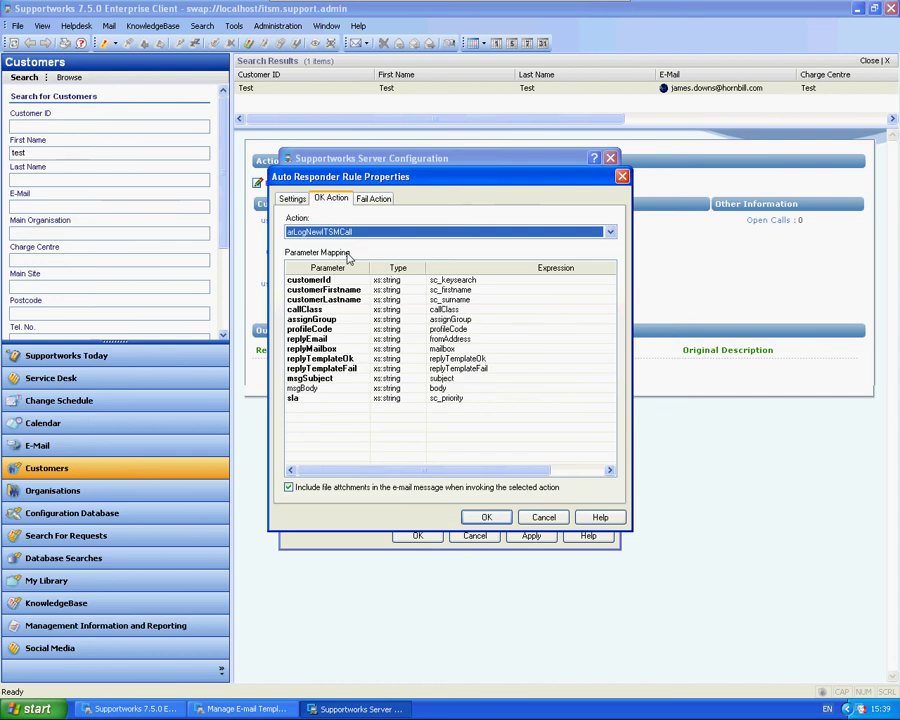
left_click(470, 400)
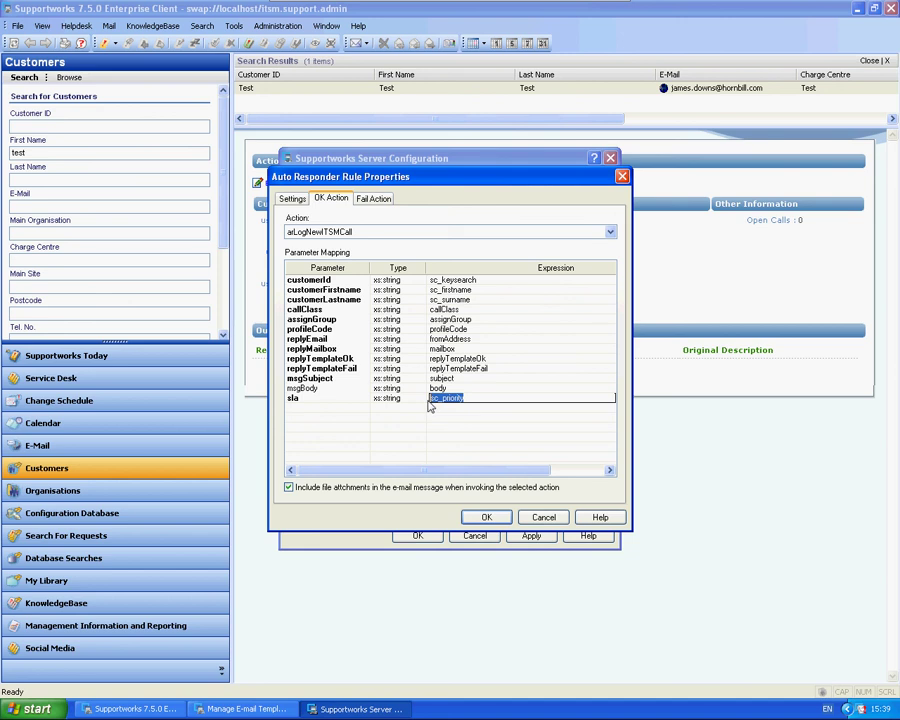
left_click(477, 402)
left_click_drag(478, 403, 410, 400)
type("defaultSLA")
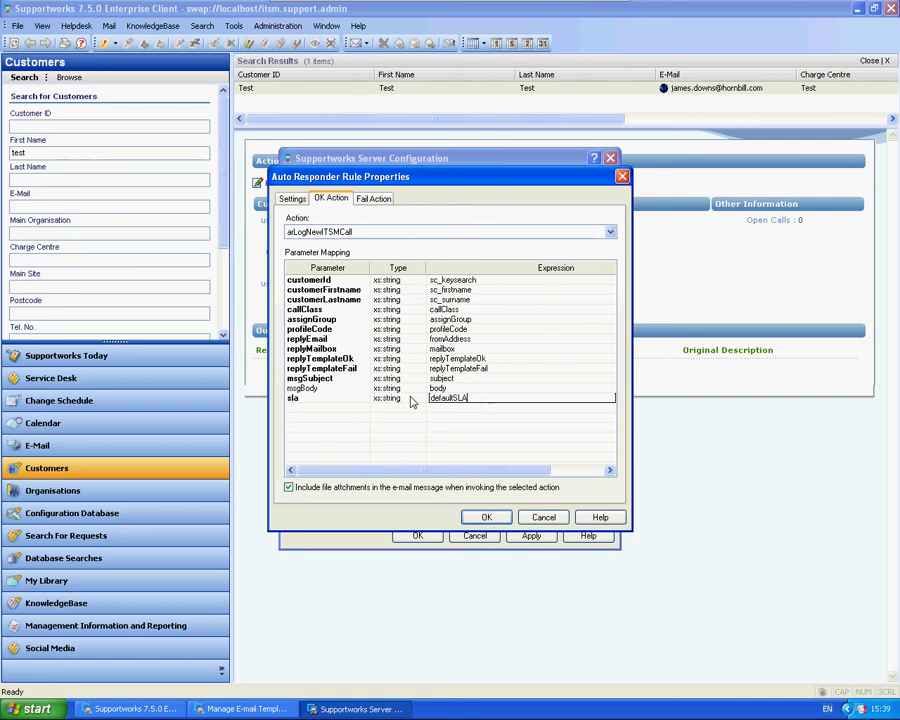
left_click(291, 201)
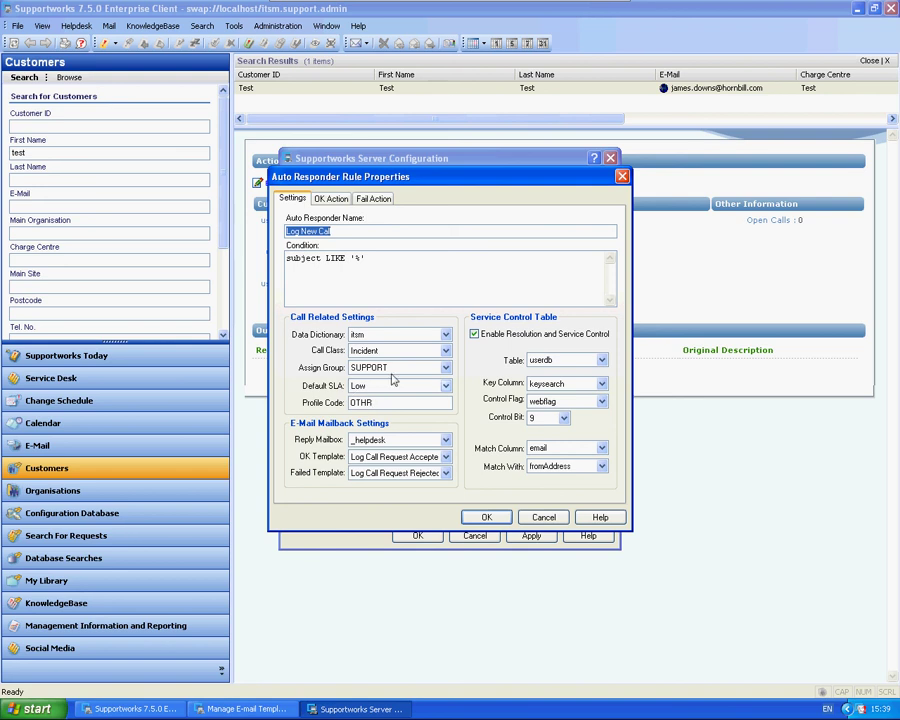
Save the rule, apply the server configuration changes, and close Server Configuration.
left_click(486, 517)
left_click(532, 535)
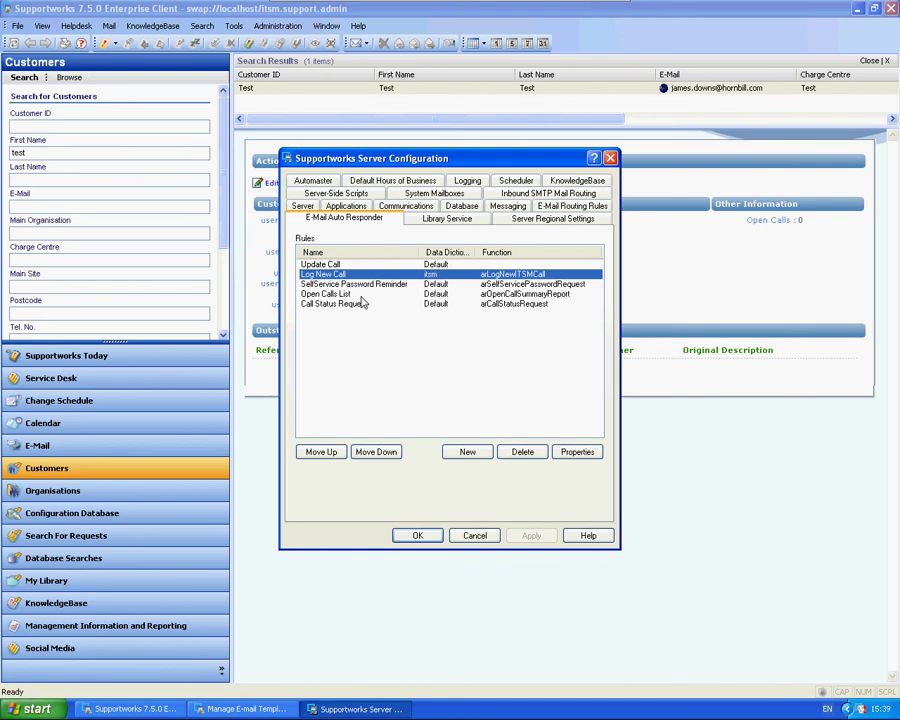
left_click(418, 536)
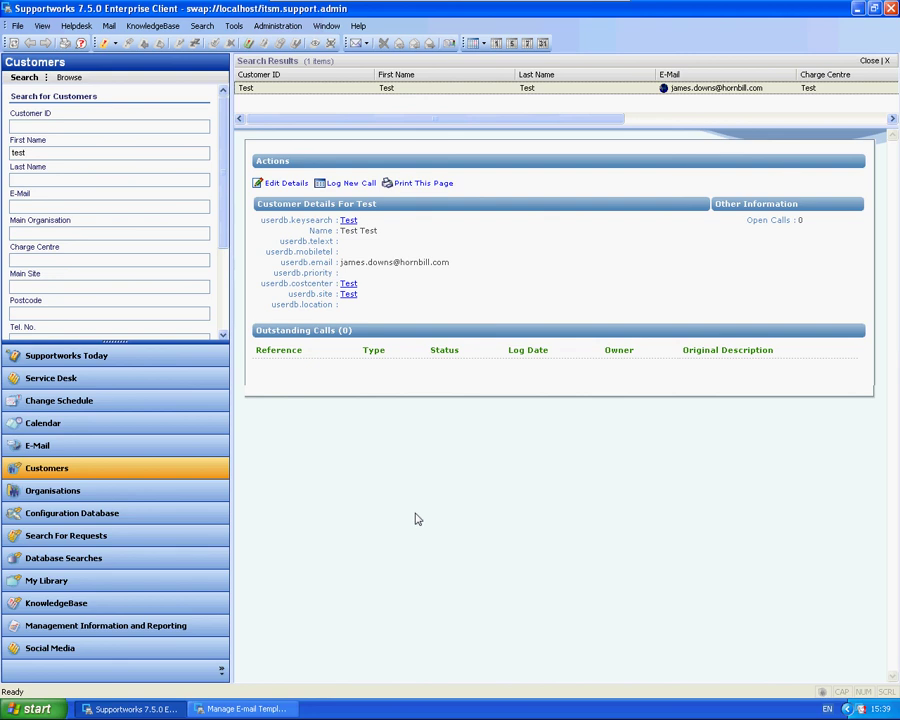
Address the new e-mail to the test mailbox.
left_click(94, 382)
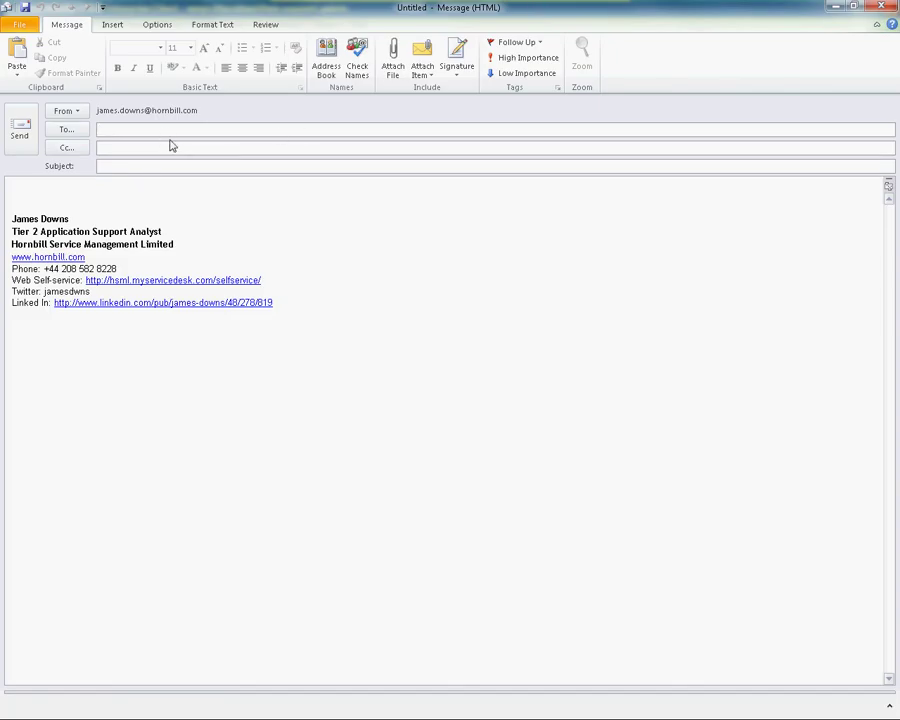
type("t")
key("BackSpace")
type("james")
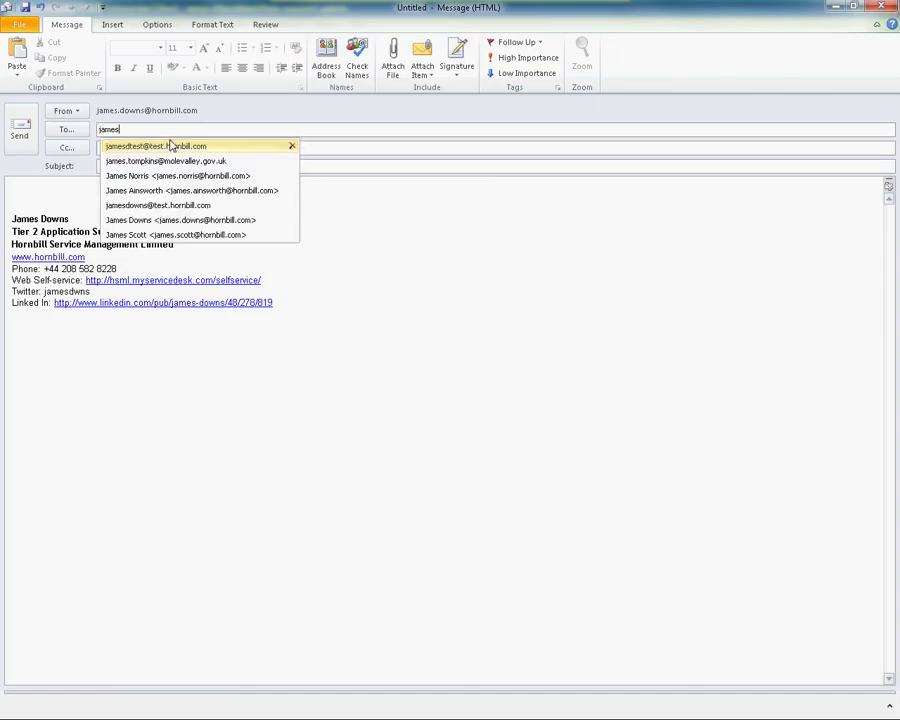
left_click(170, 146)
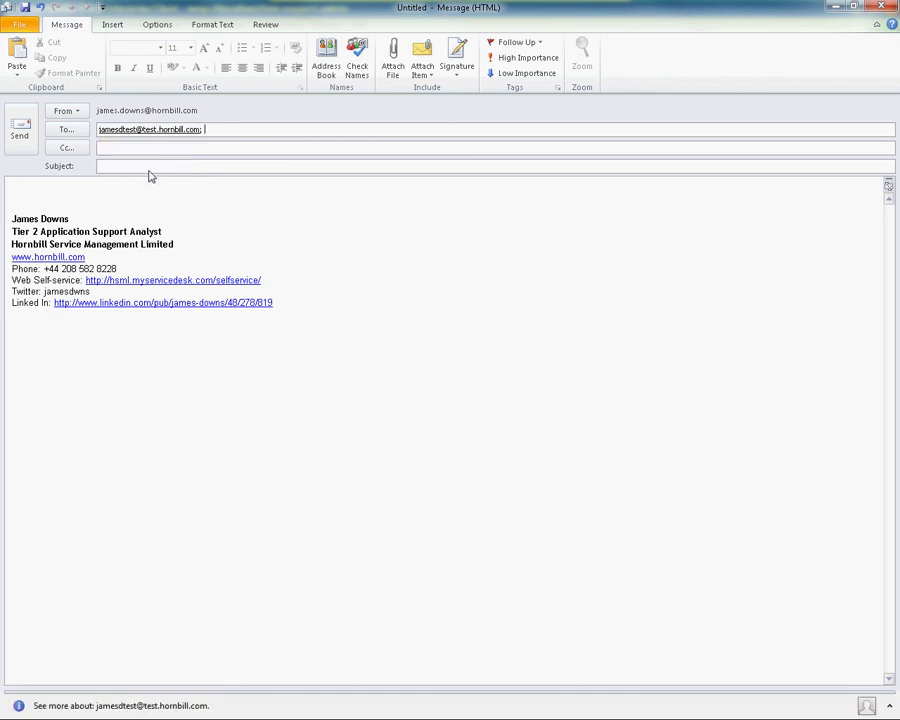
Enter subject 'Test' and body 'Test Call', then send the e-mail.
key("Tab")
key("Tab")
type("Test")
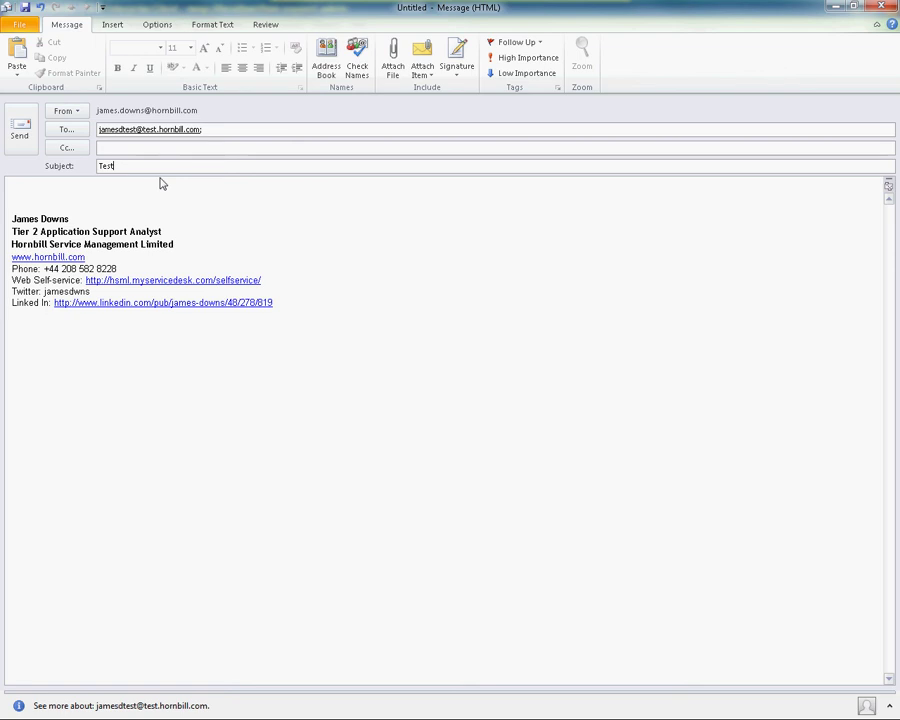
left_click(110, 194)
type("T")
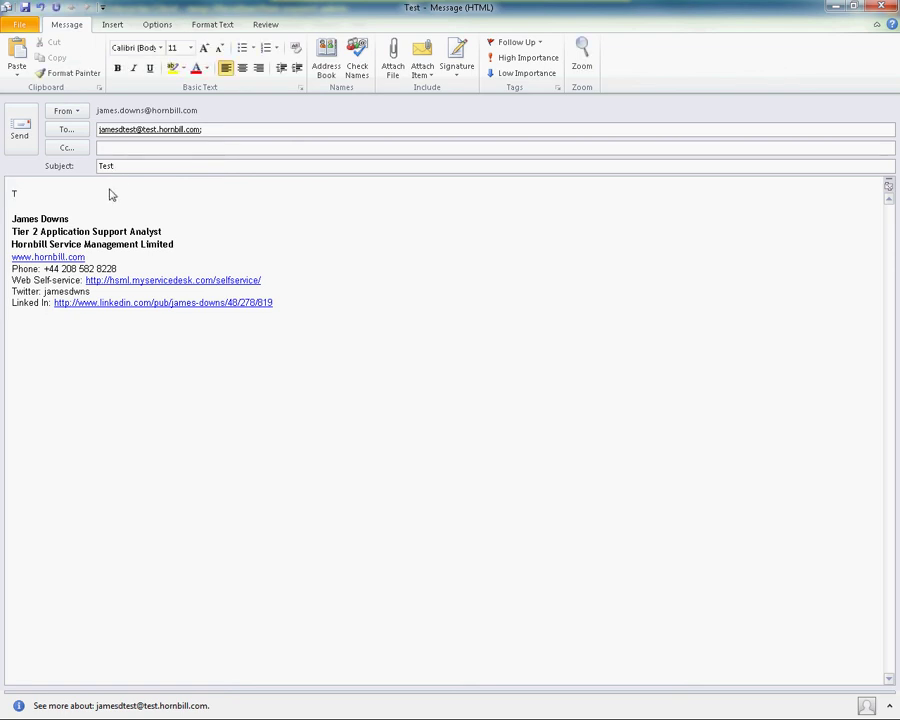
type("est Call")
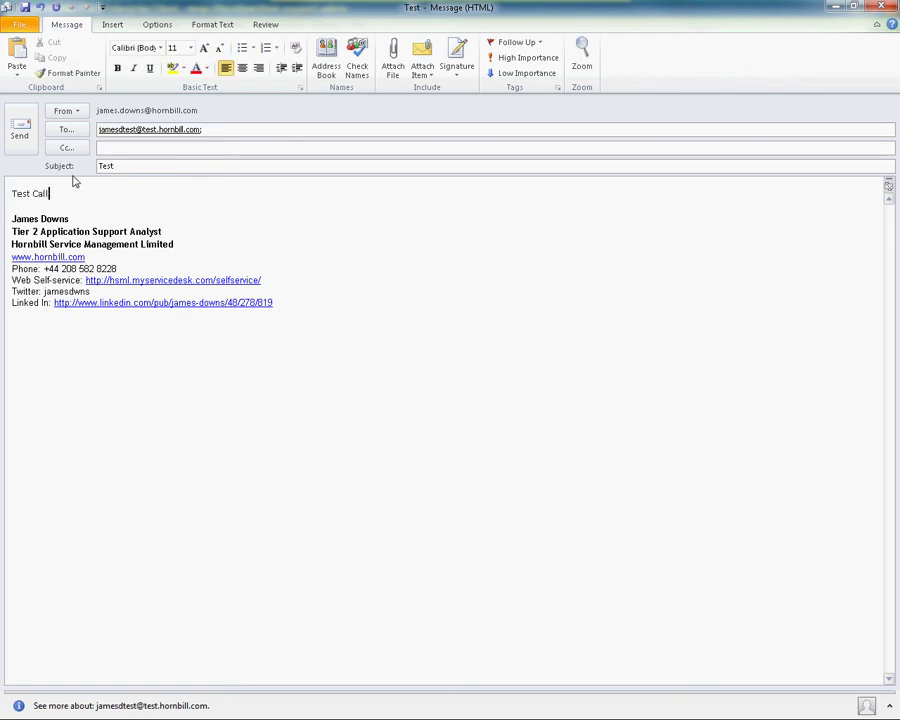
left_click(22, 138)
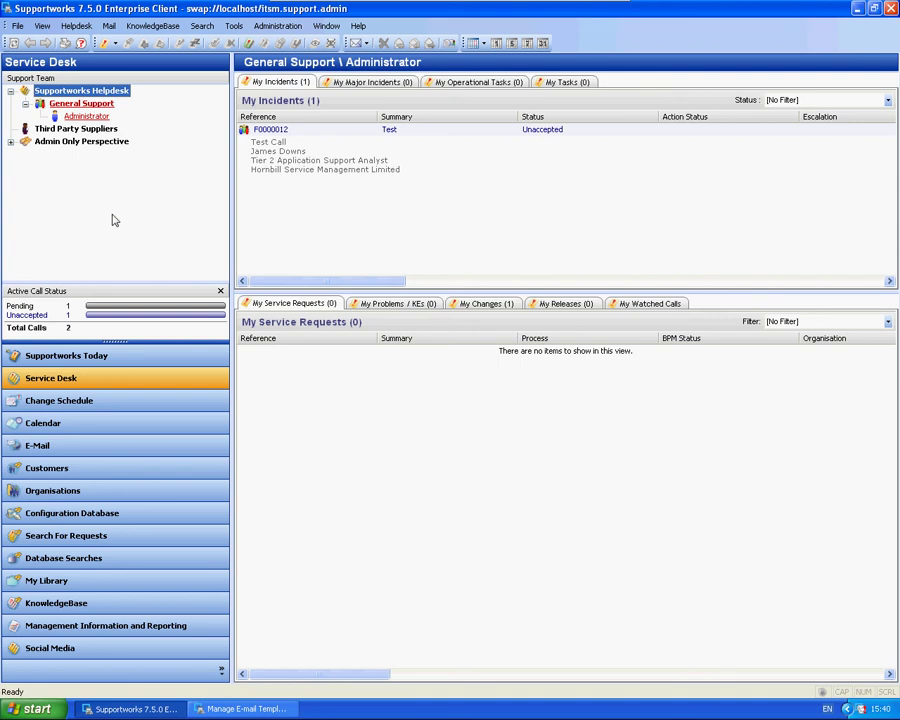
Select the new incident F0000012 in My Incidents.
left_click(322, 160)
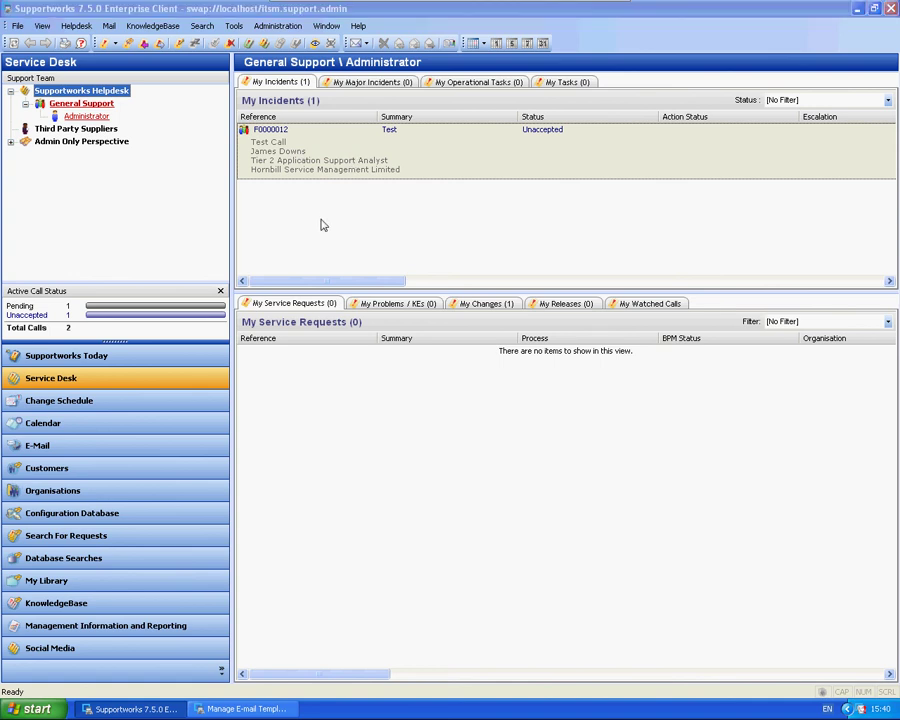